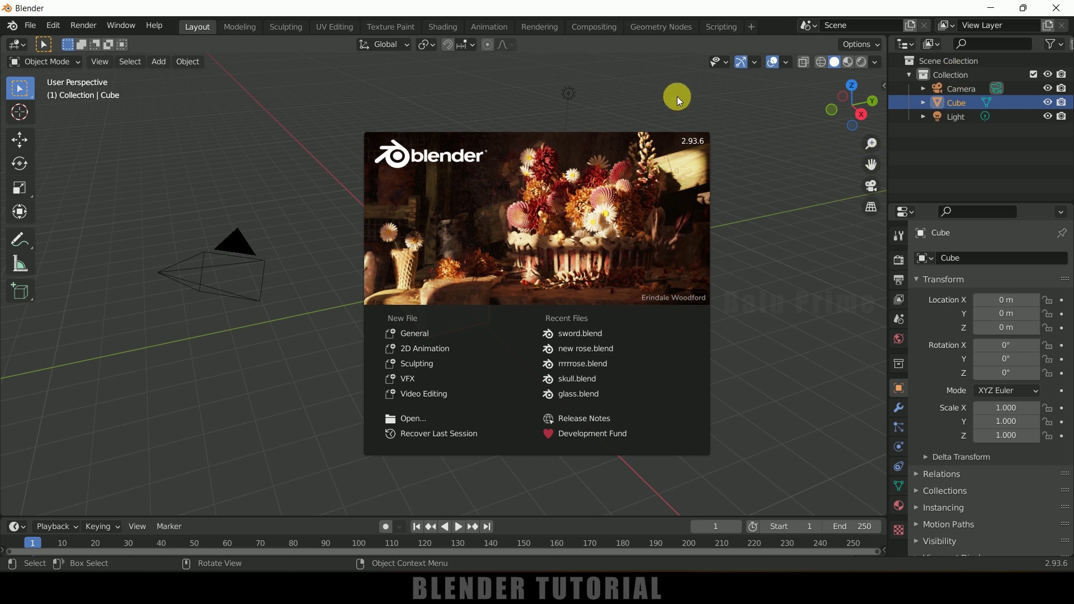
- Close the splash screen and delete all default objects (cube, camera and light) from the scene
left_click(671, 109)
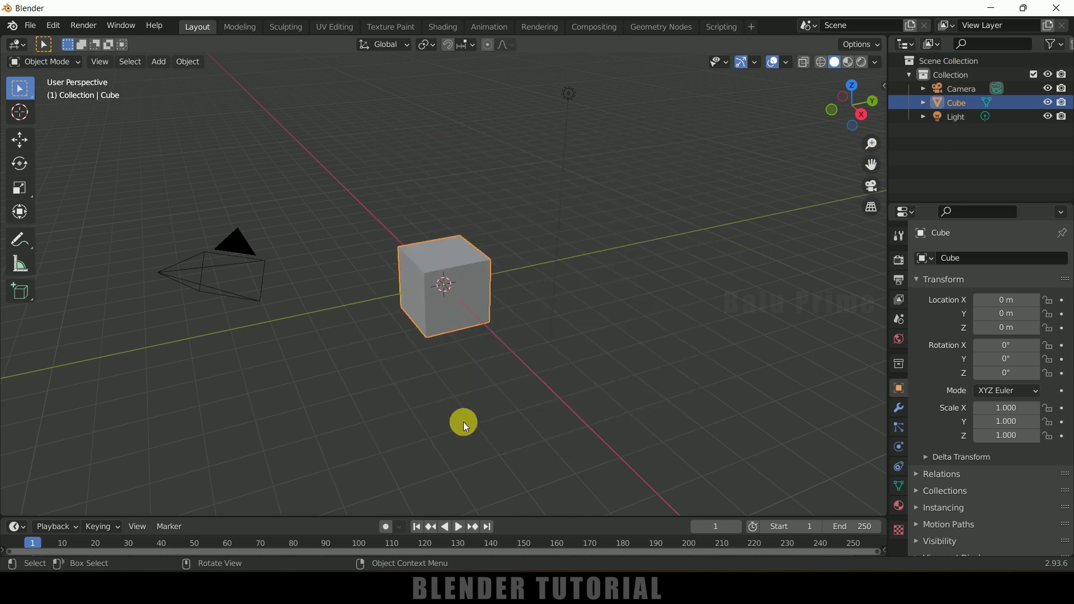
key("a")
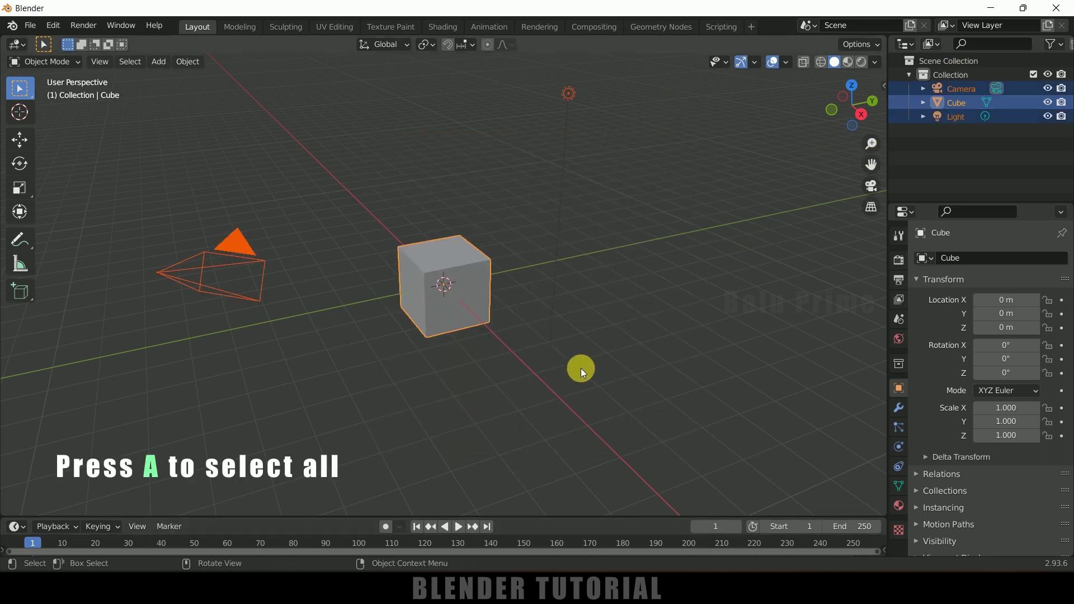
key("Delete")
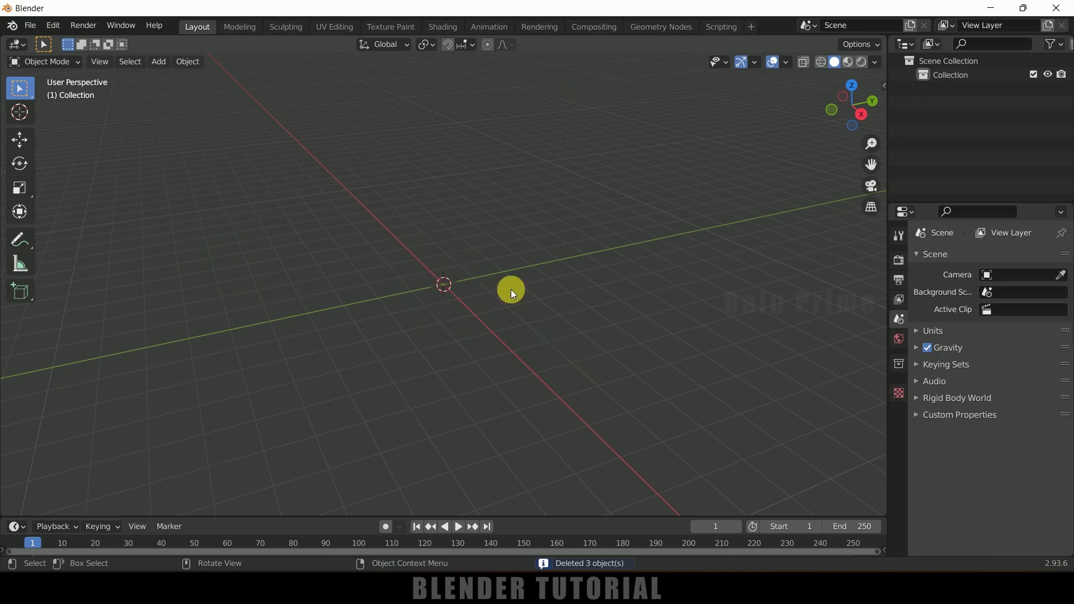
- Add a plane mesh at the origin and scale it up uniformly to about 5.5
left_click(157, 76)
mouse_move(163, 75)
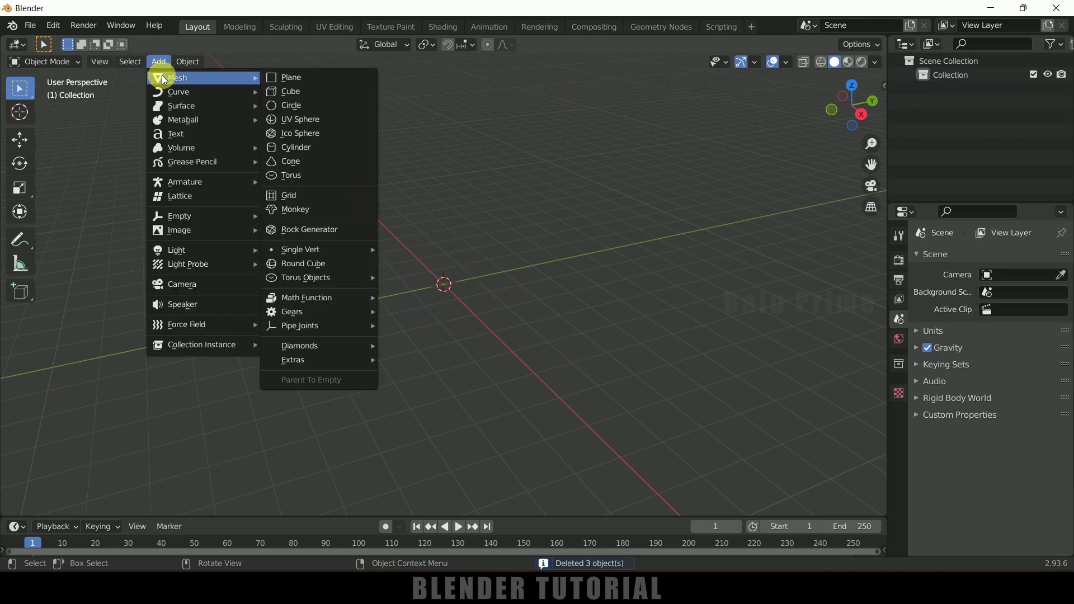
left_click(295, 79)
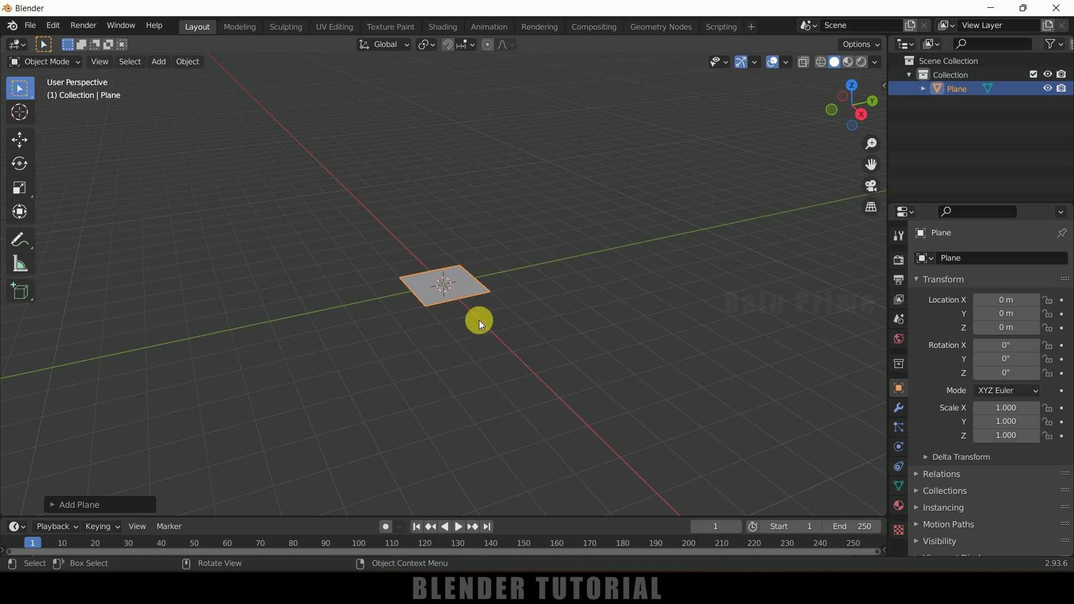
key("s")
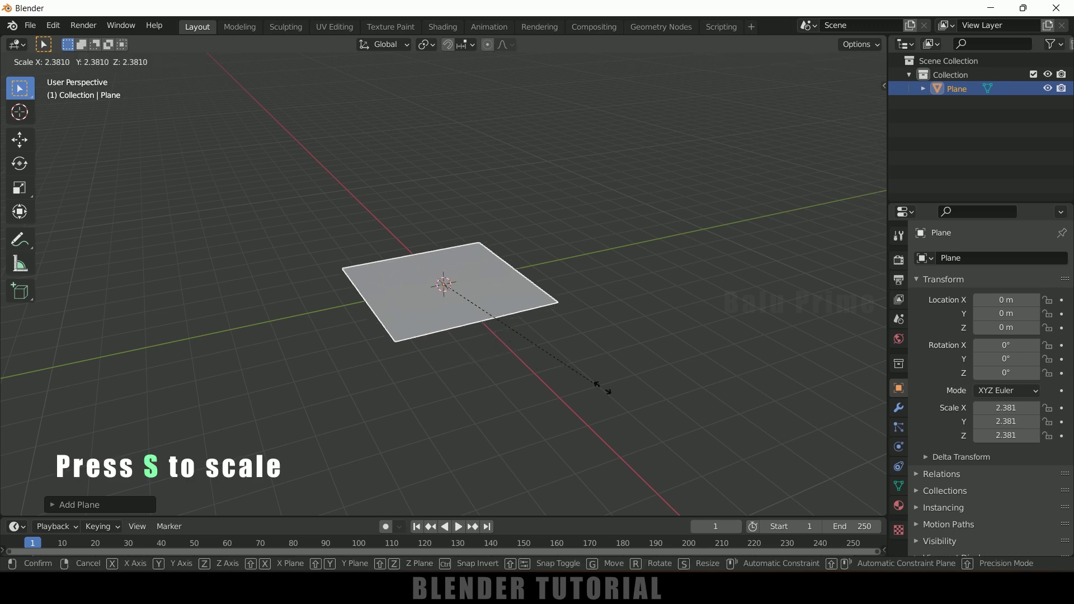
left_click(840, 440)
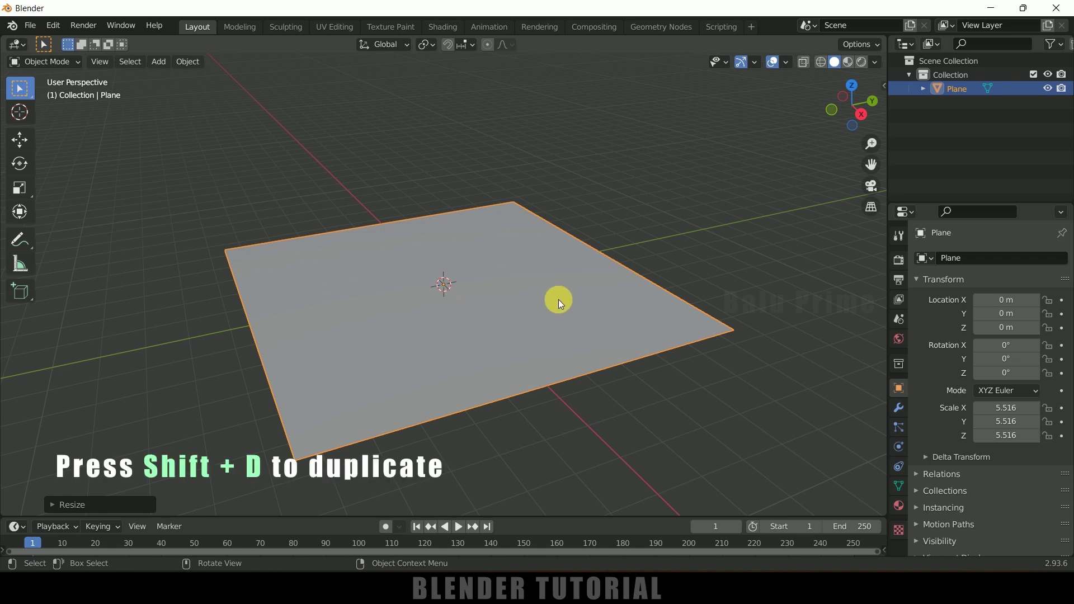
- Duplicate the plane and raise the copy about 6.47 m along the Z axis above the original
key("shift+d")
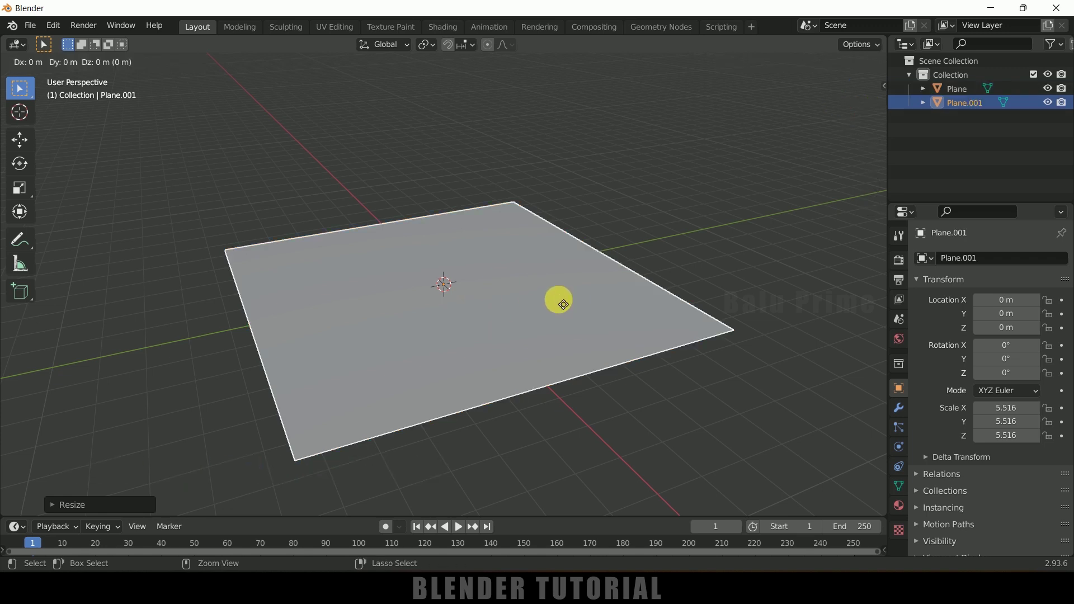
key("z")
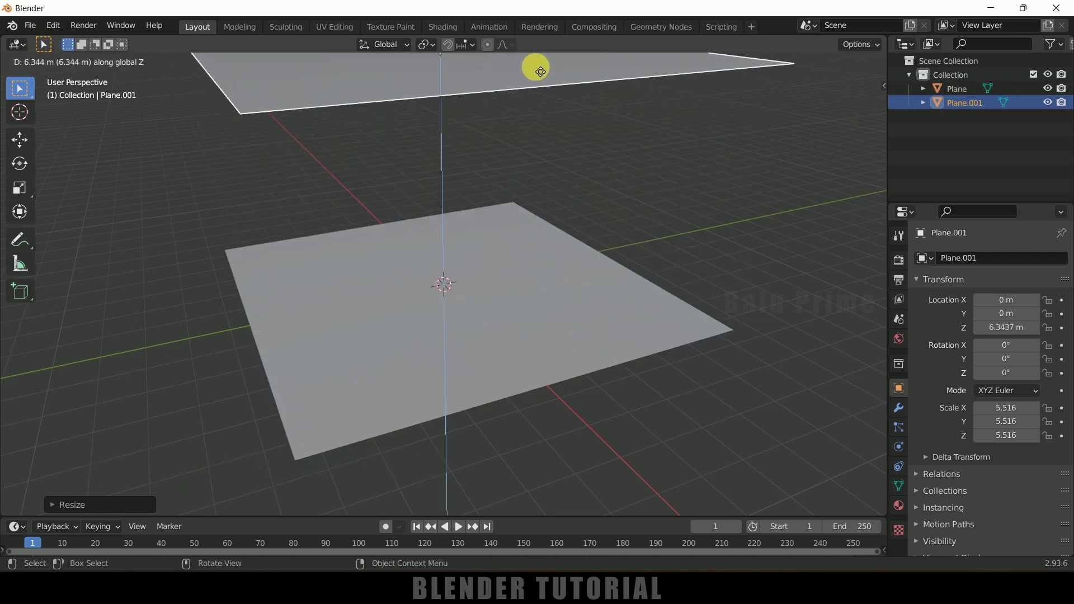
left_click(548, 91)
scroll(573, 152, "down", 2)
middle_click_drag(573, 152, 582, 176, "shift")
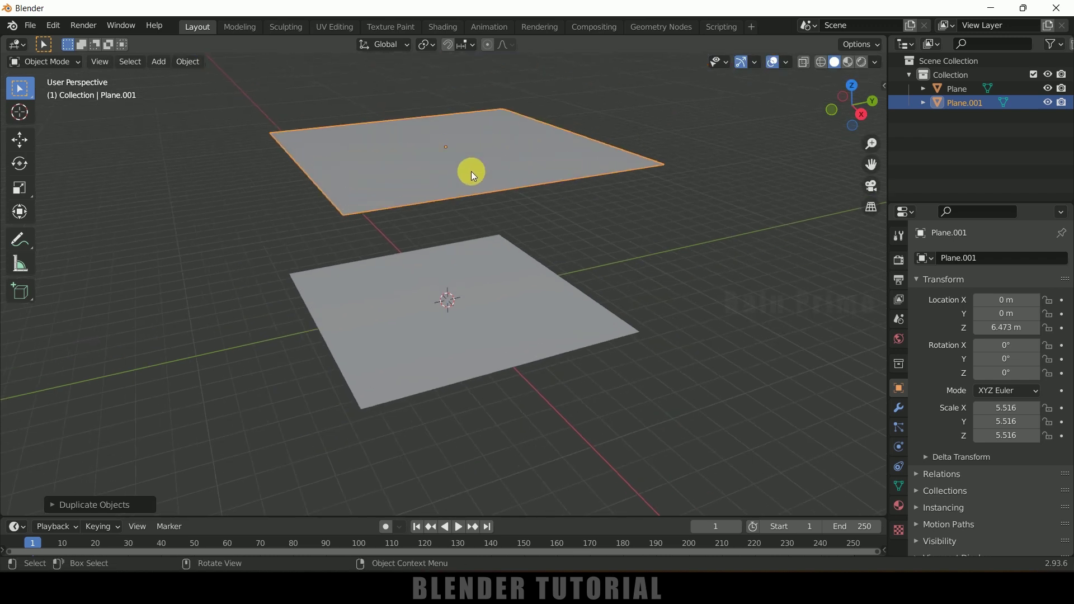
- Subdivide the lower plane's mesh with 100 cuts and return to Object Mode
scroll(542, 244, "up", 3)
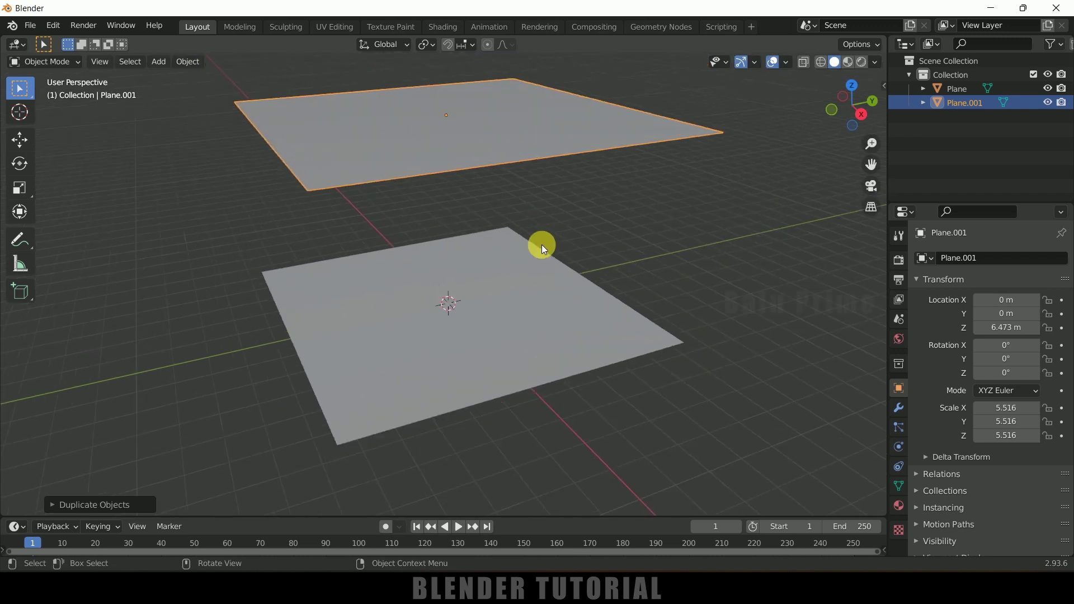
left_click(553, 312)
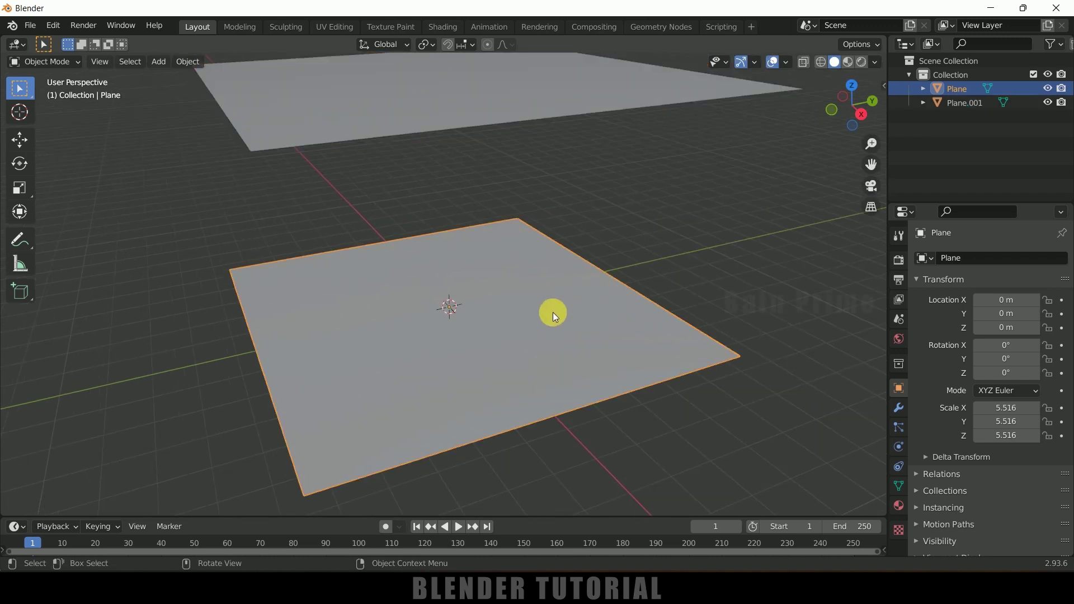
key("Tab")
right_click(508, 279)
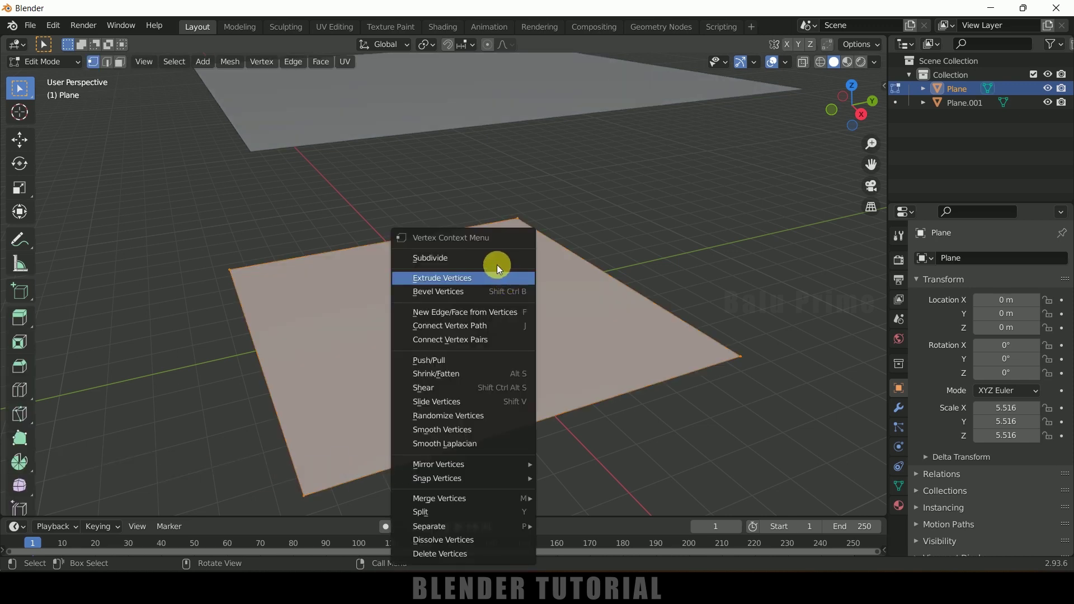
left_click(490, 258)
left_click(56, 504)
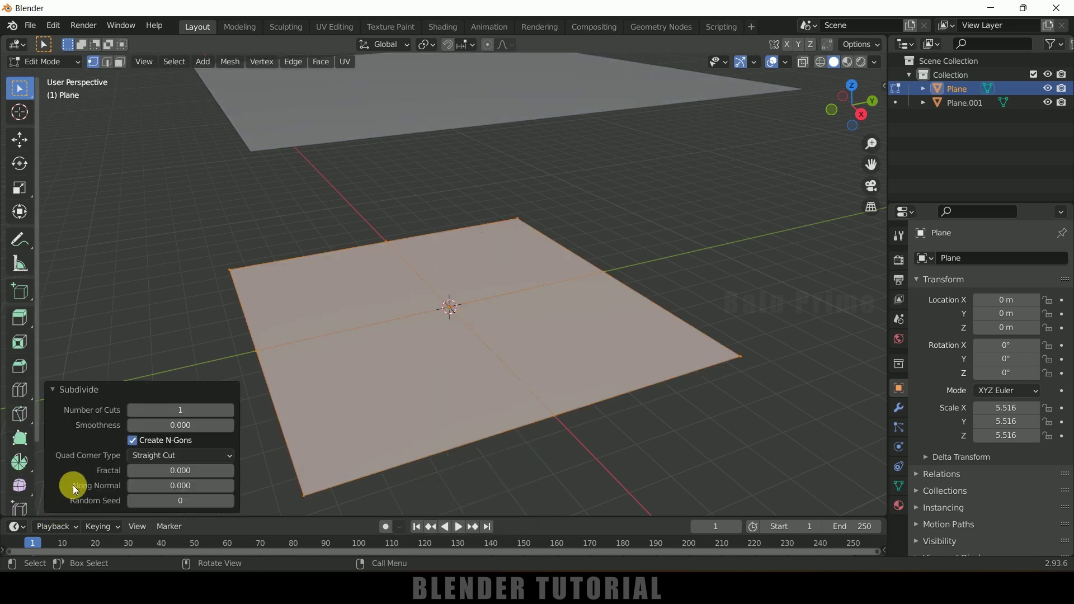
left_click(175, 412)
type("100")
key("Return")
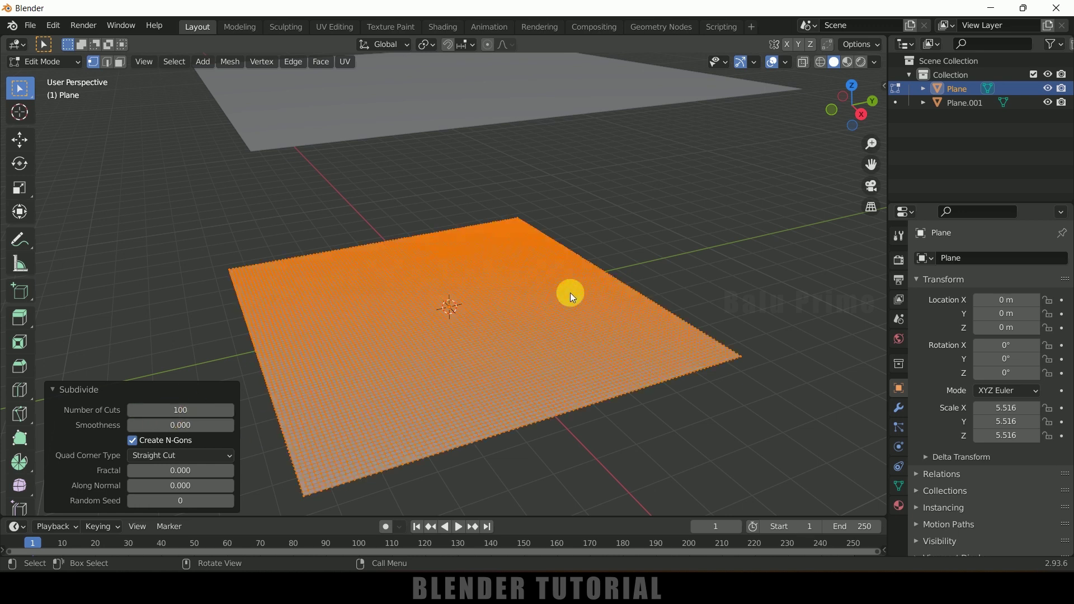
key("Tab")
- Add an emitter particle system to the upper plane and play the animation briefly to preview the particles
scroll(727, 283, "down", 2)
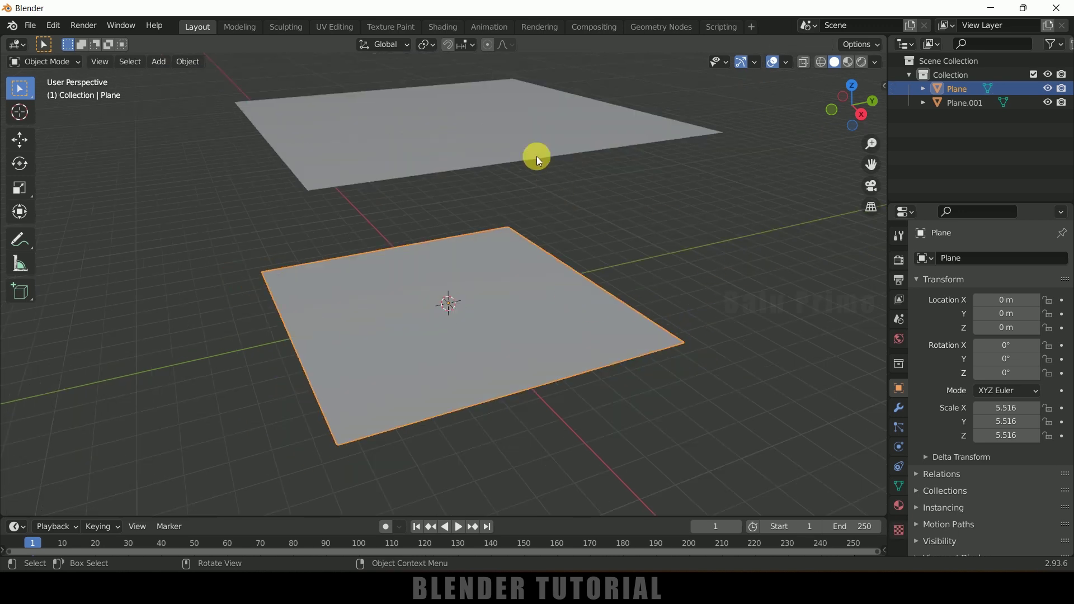
left_click(520, 132)
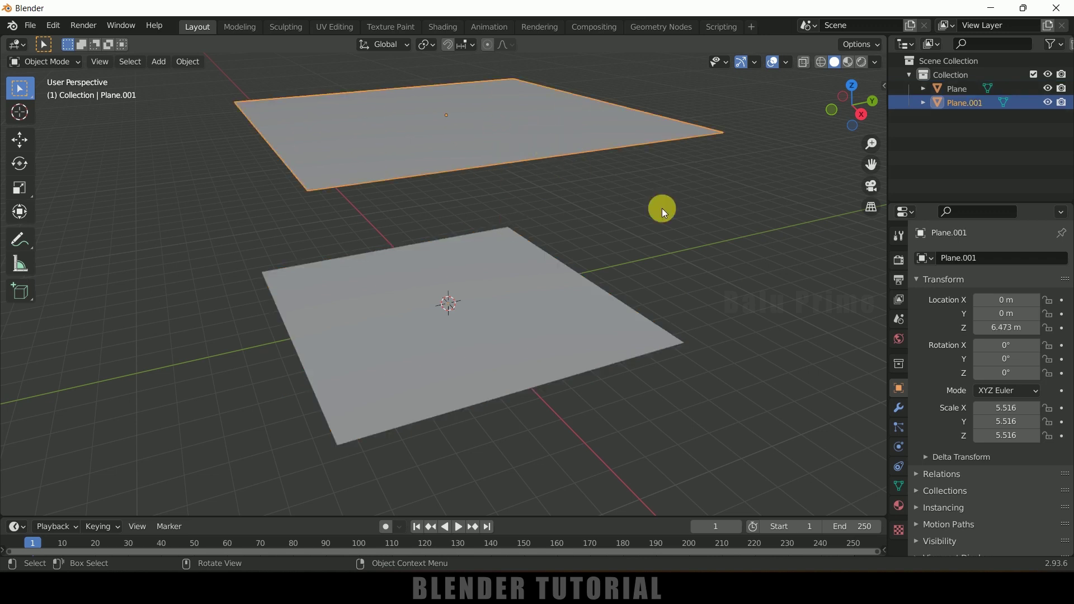
left_click(899, 429)
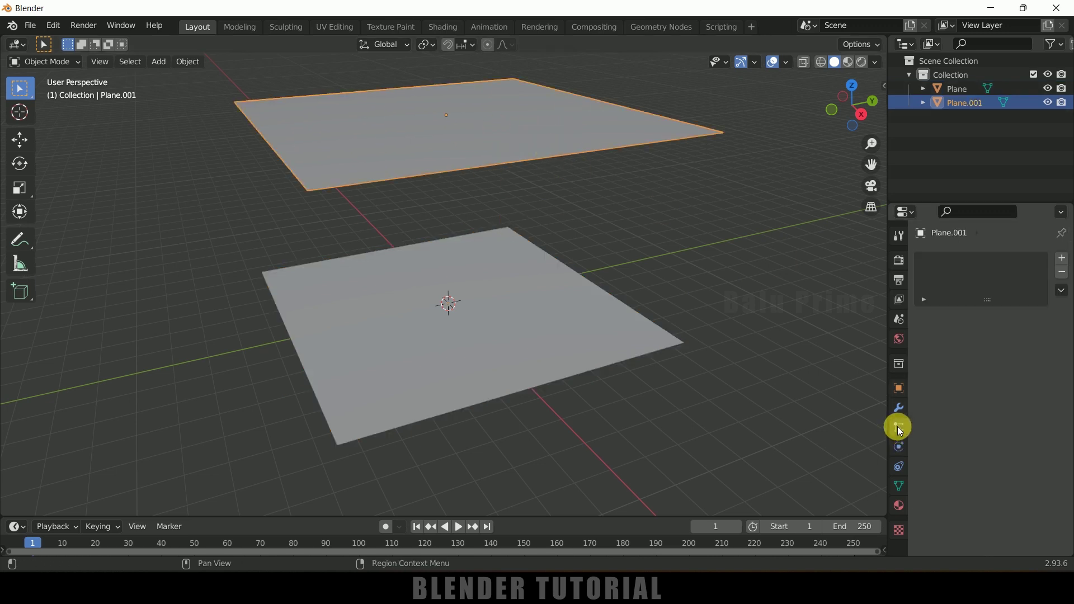
left_click(1062, 259)
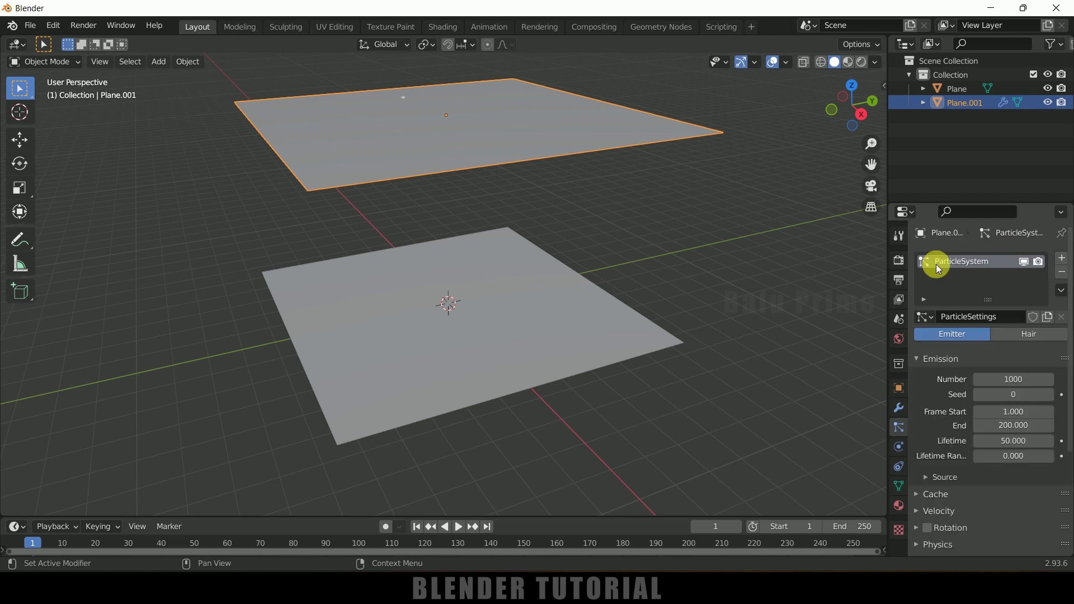
left_click(459, 526)
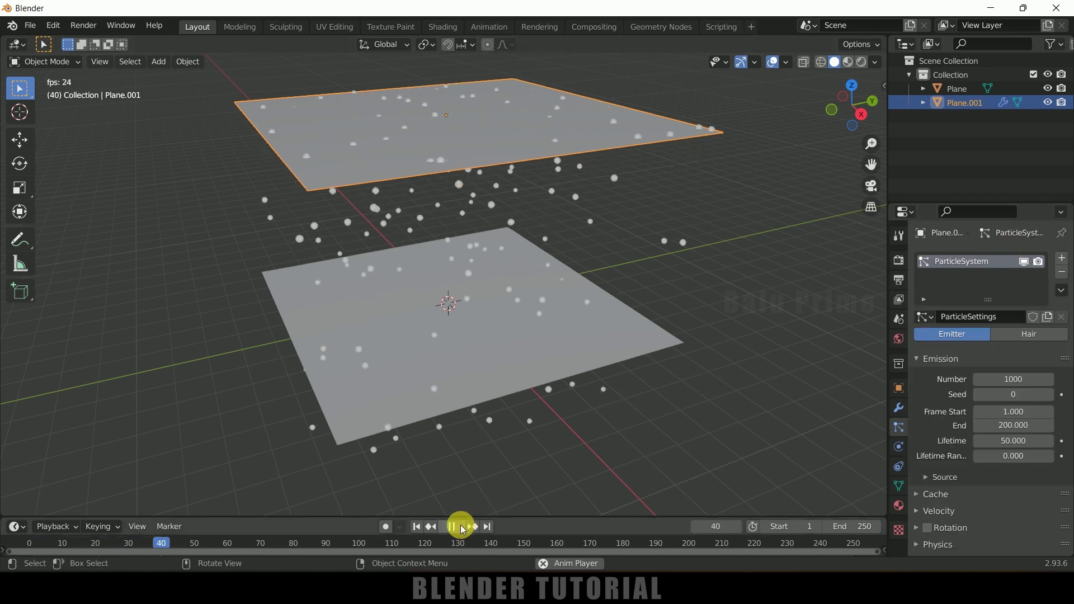
left_click(460, 526)
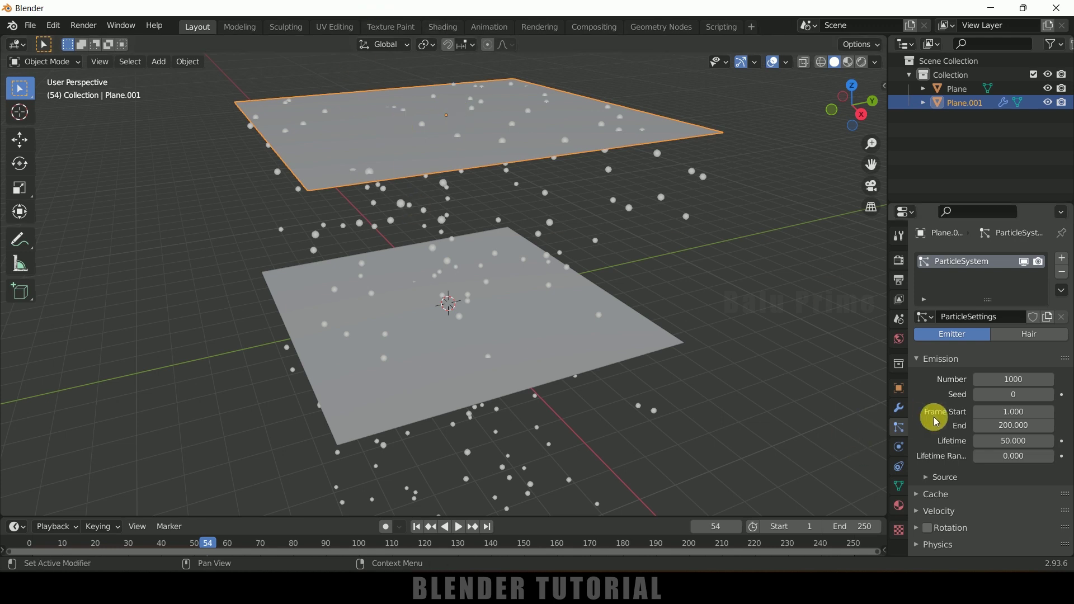
- Set the particle emission number to 2500 and replay the animation from the first frame
scroll(951, 395, "down", 1)
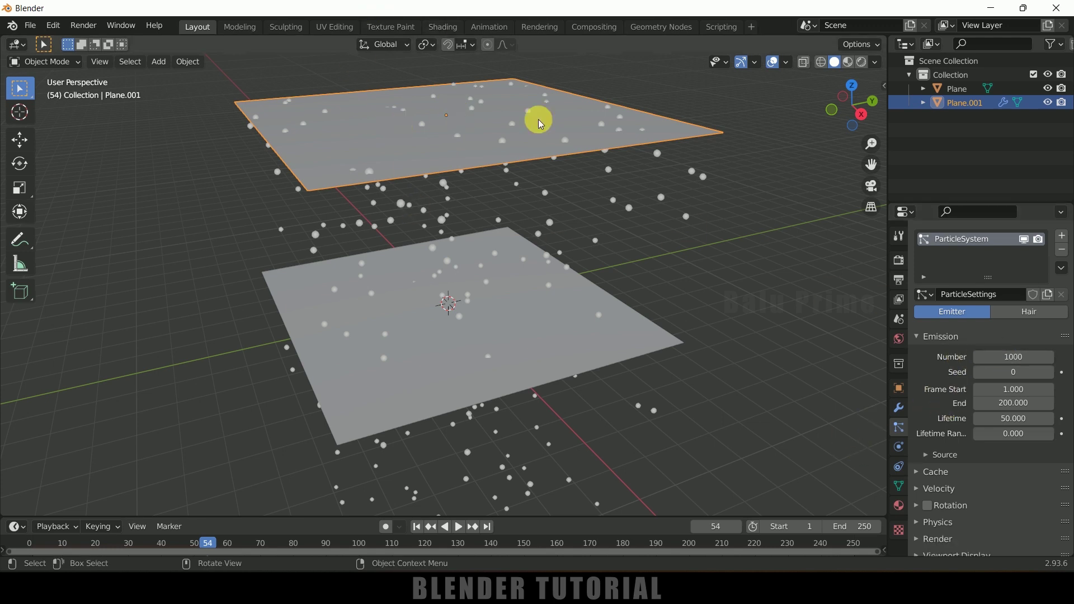
left_click(1015, 361)
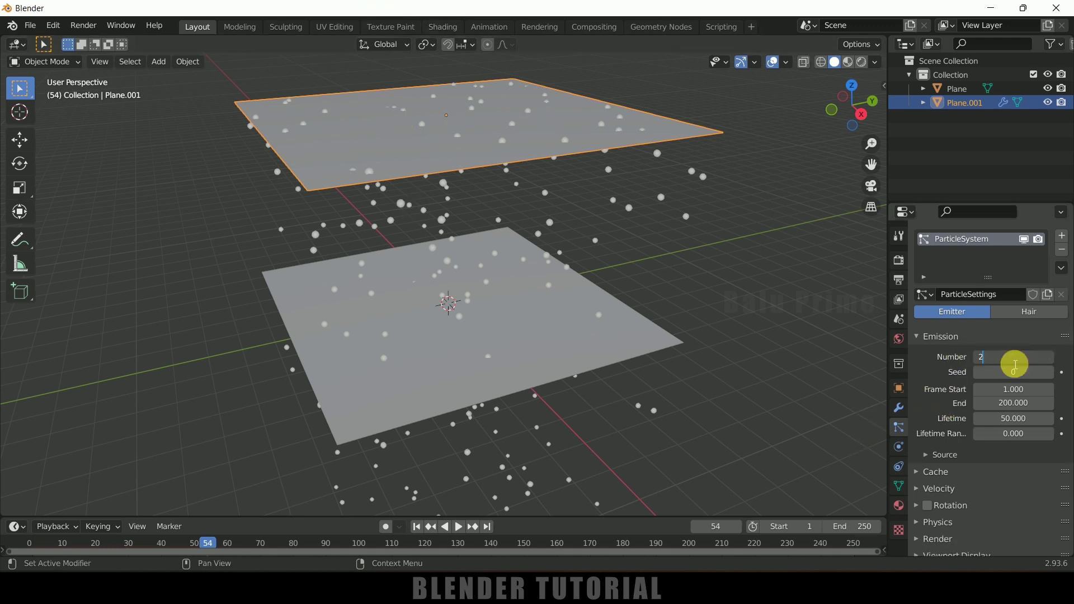
key("Return")
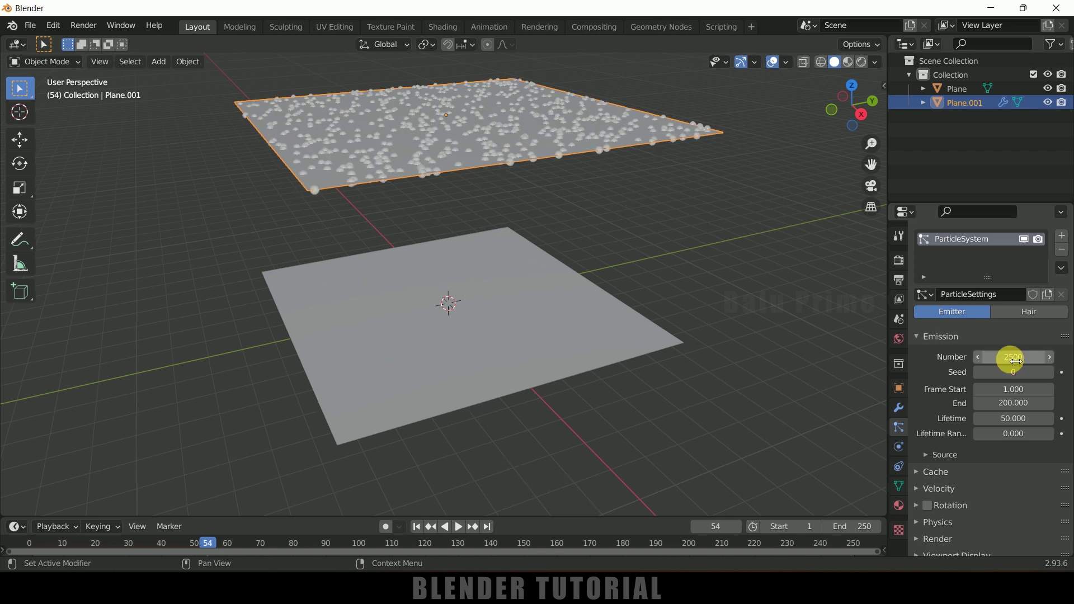
left_click(416, 527)
left_click(461, 530)
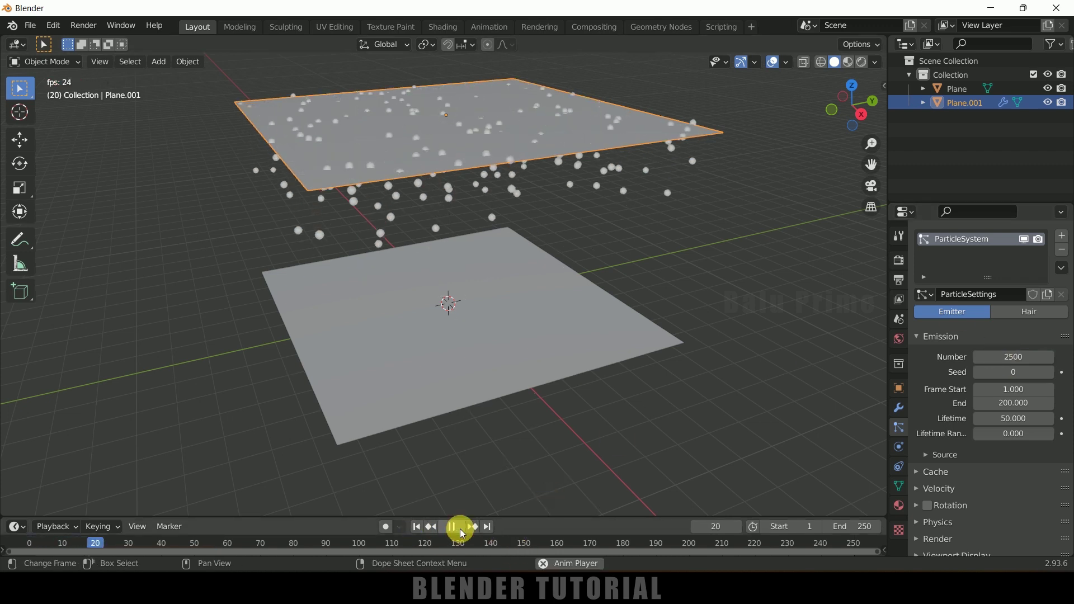
left_click(461, 529)
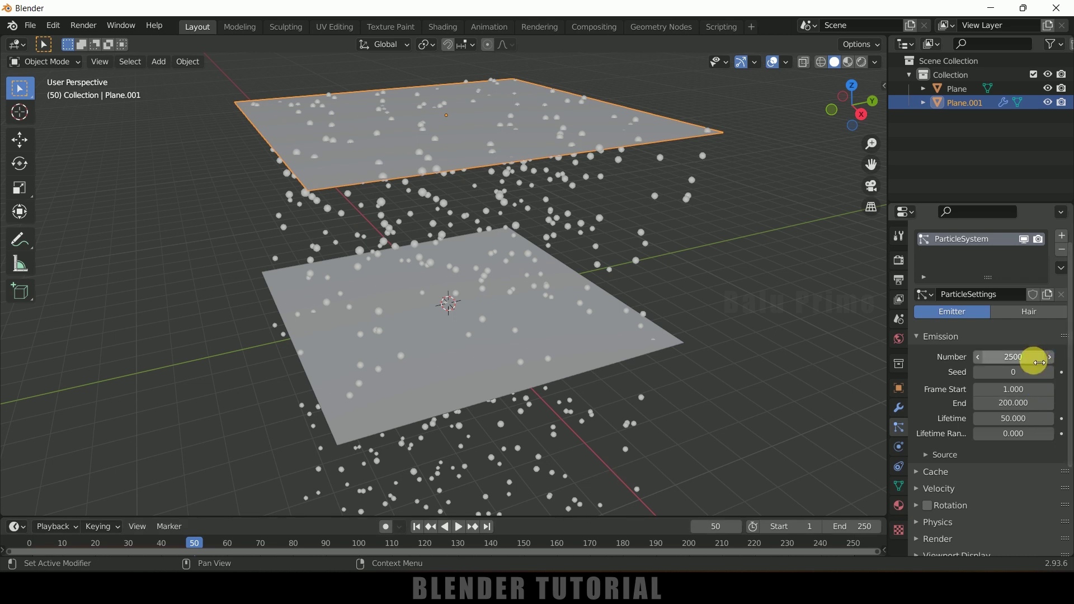
- Set the upper plane's particle emission number to 1000, lifetime to 100 and lifetime randomness to about 0.623
left_click(1031, 361)
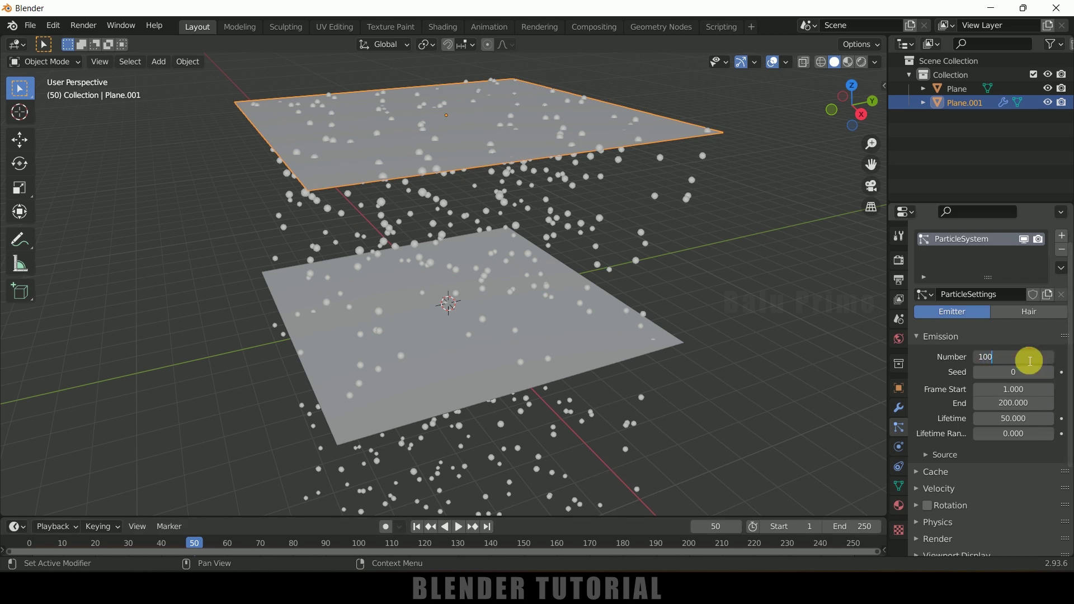
key("Return")
scroll(960, 367, "down", 2)
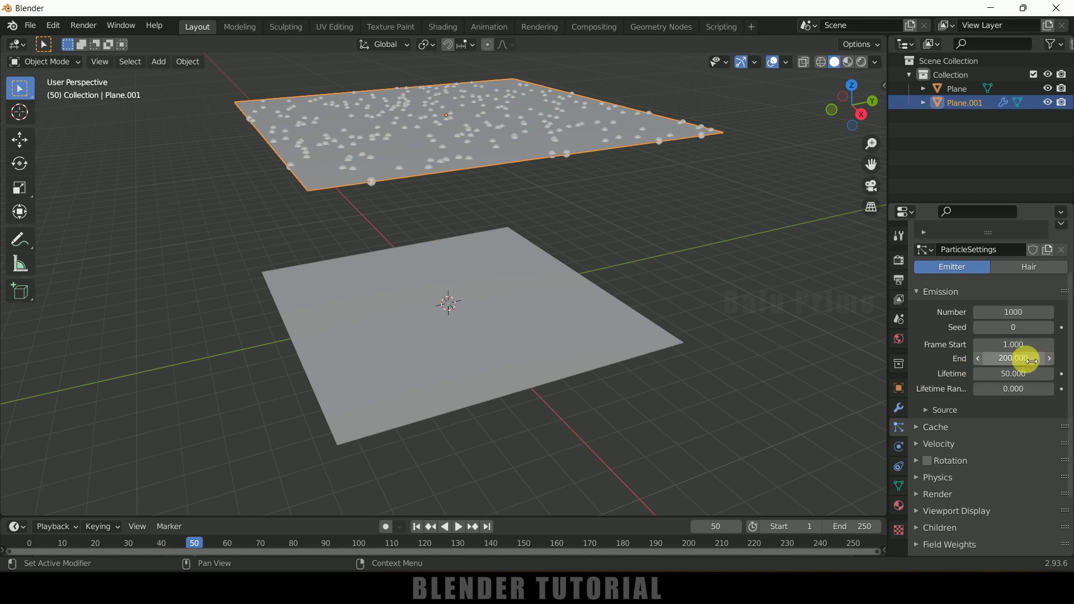
left_click(1019, 376)
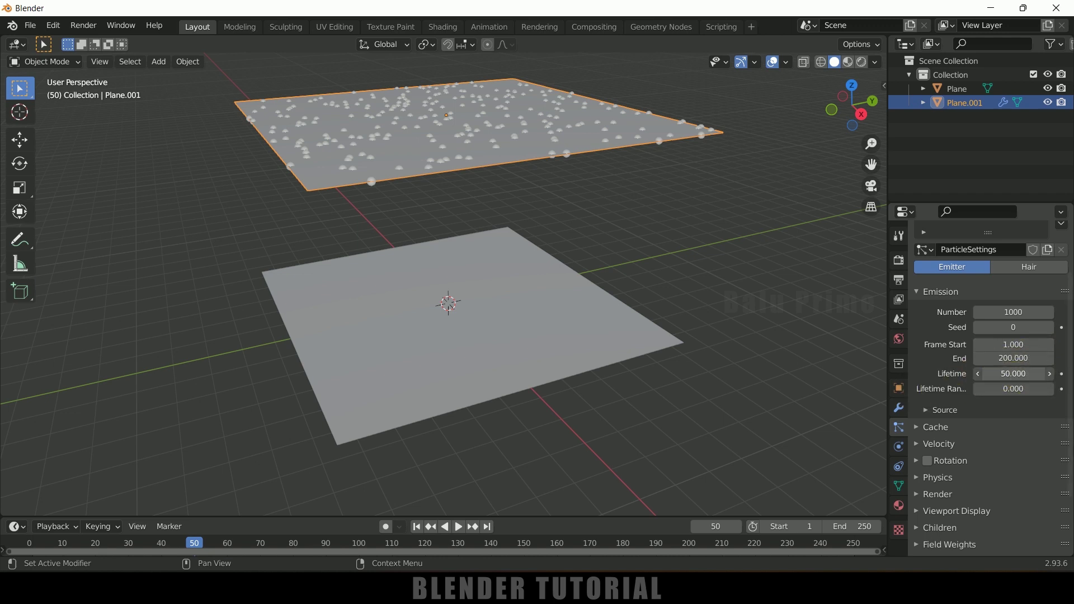
type("100")
key("Return")
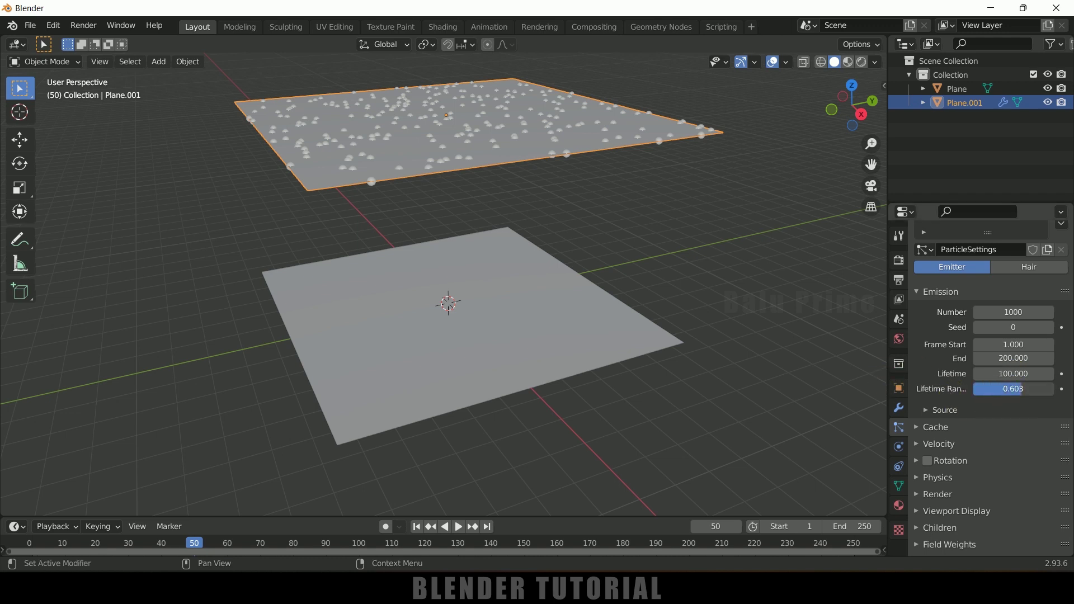
scroll(981, 439, "down", 4)
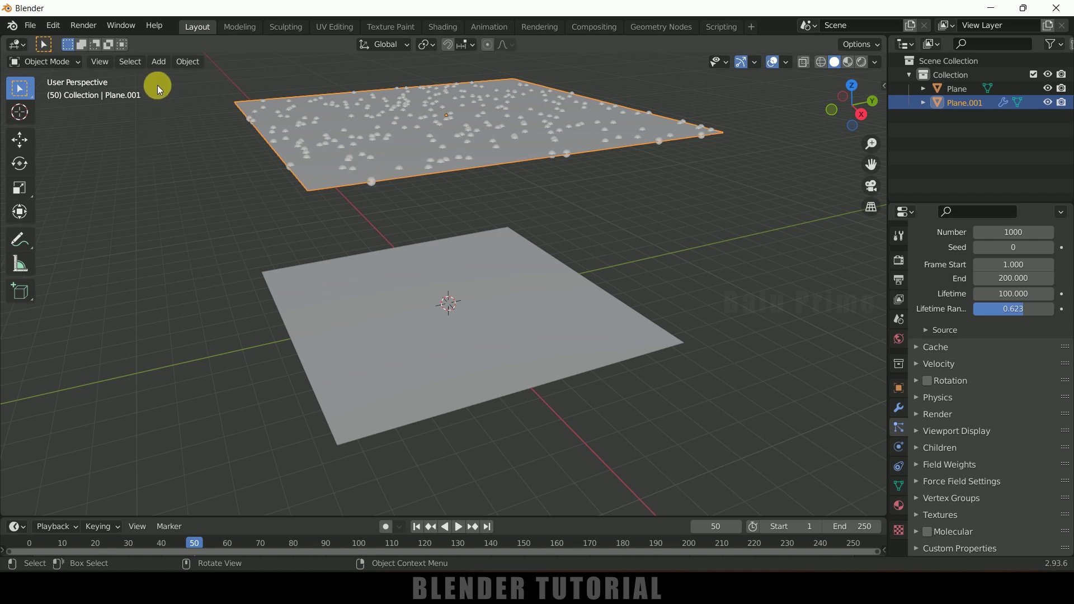
- Add an ico sphere mesh with 1 subdivision at the origin
left_click(157, 62)
mouse_move(160, 78)
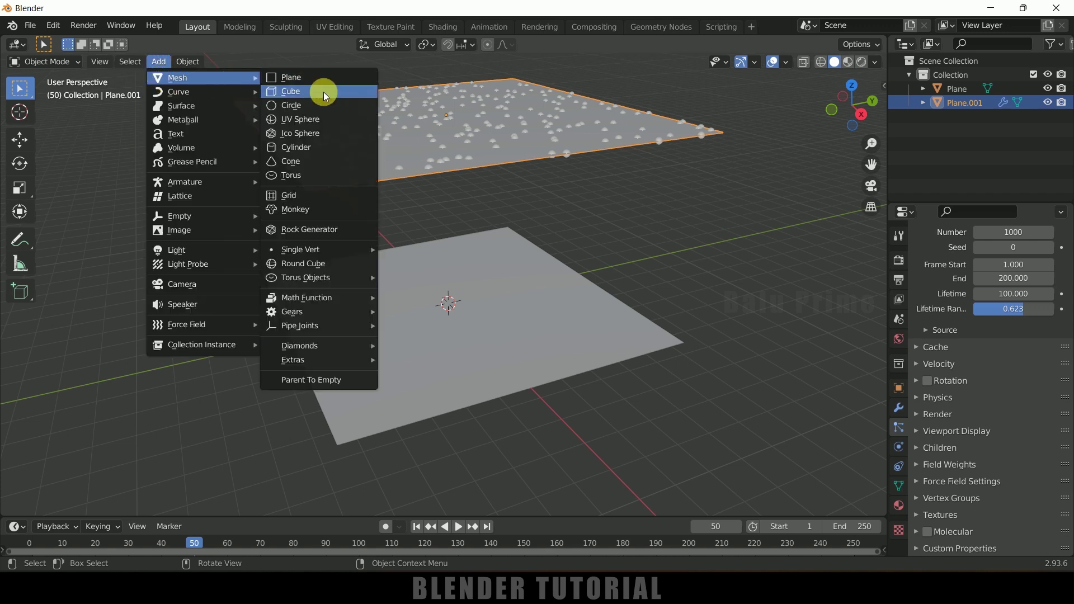
left_click(296, 135)
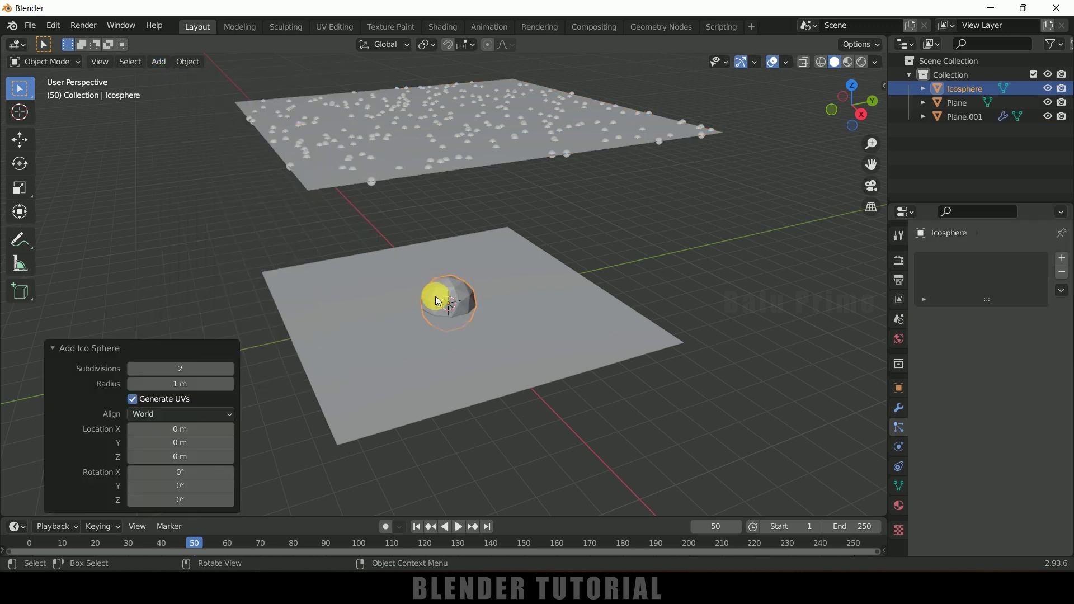
left_click(133, 371)
- Move the ico sphere clear of both planes and stretch it along the Z axis by a factor of about 2.39
left_click(32, 145)
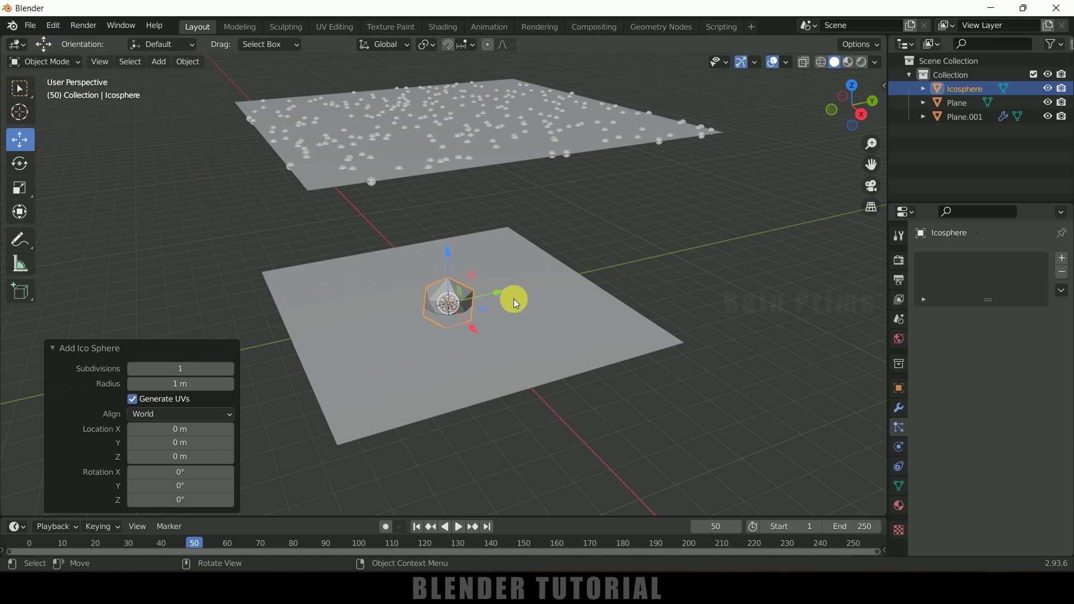
left_click_drag(516, 302, 156, 135)
left_click(22, 189)
middle_click_drag(156, 134, 239, 233)
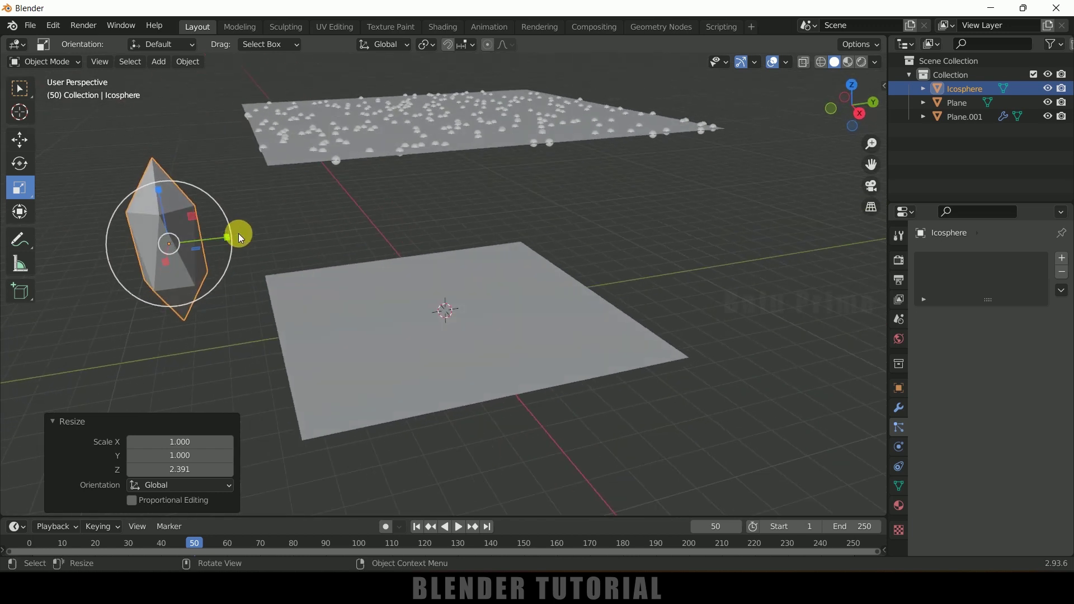
- Render the upper plane's particles as objects, using the stretched ico sphere as the instance object
left_click(376, 200)
left_click(425, 134)
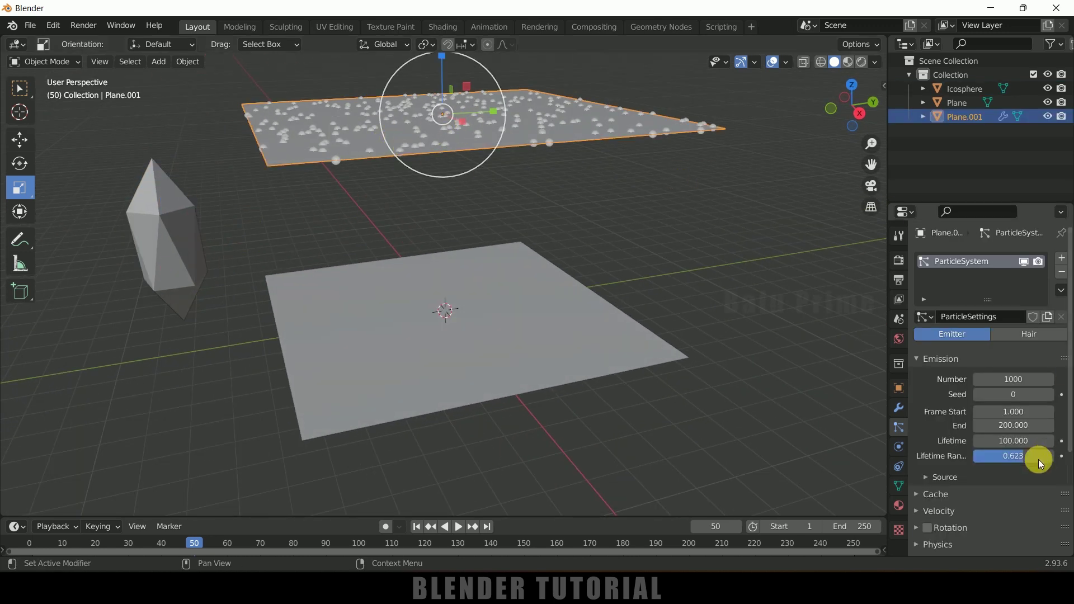
scroll(966, 477, "down", 5)
left_click(927, 429)
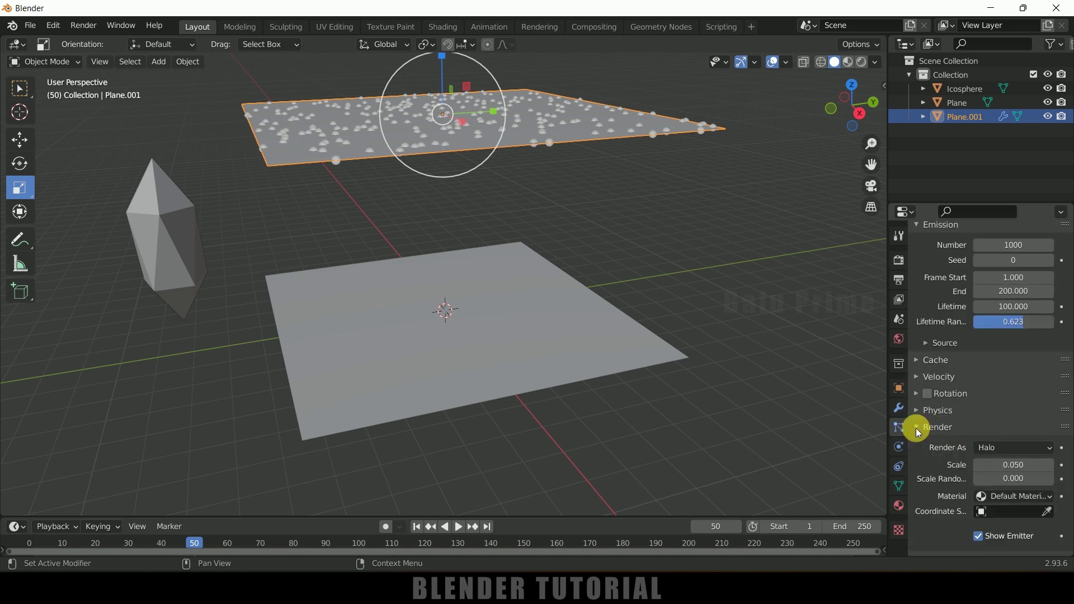
scroll(915, 428, "down", 1)
left_click(1005, 426)
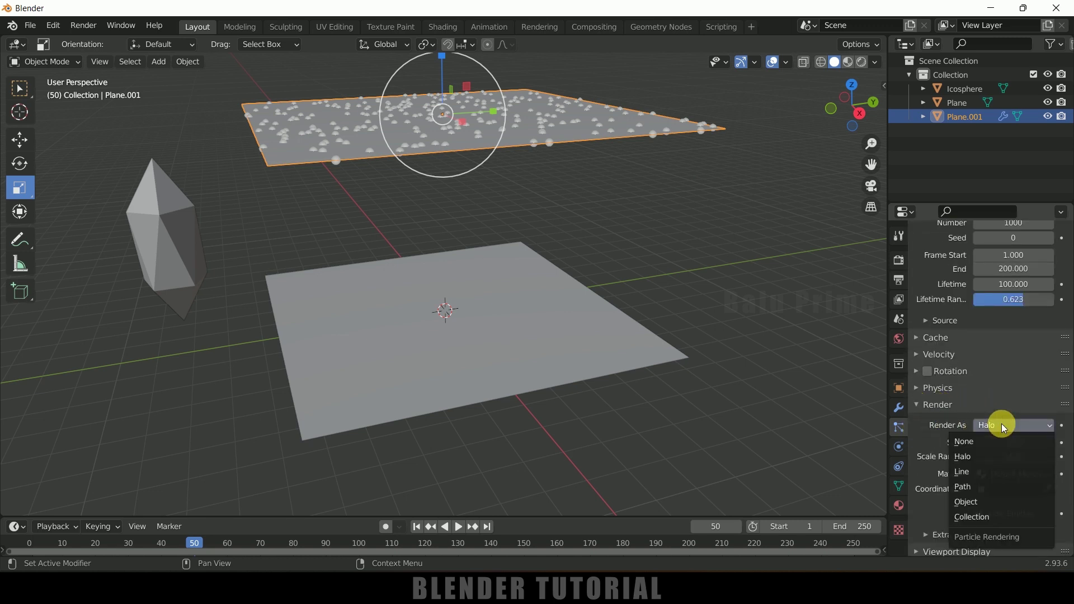
left_click(970, 502)
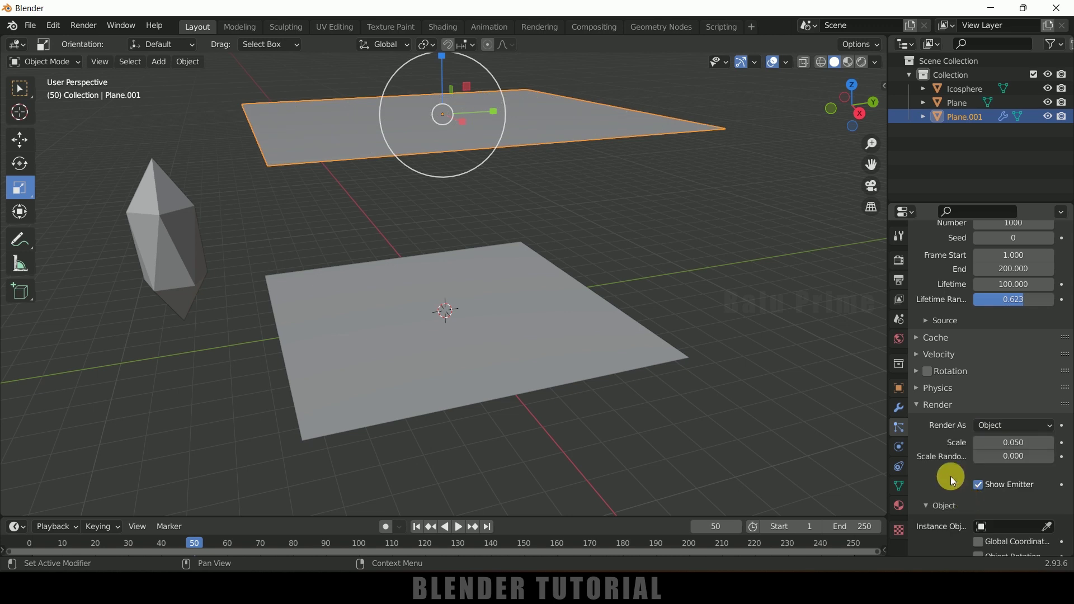
scroll(951, 475, "down", 4)
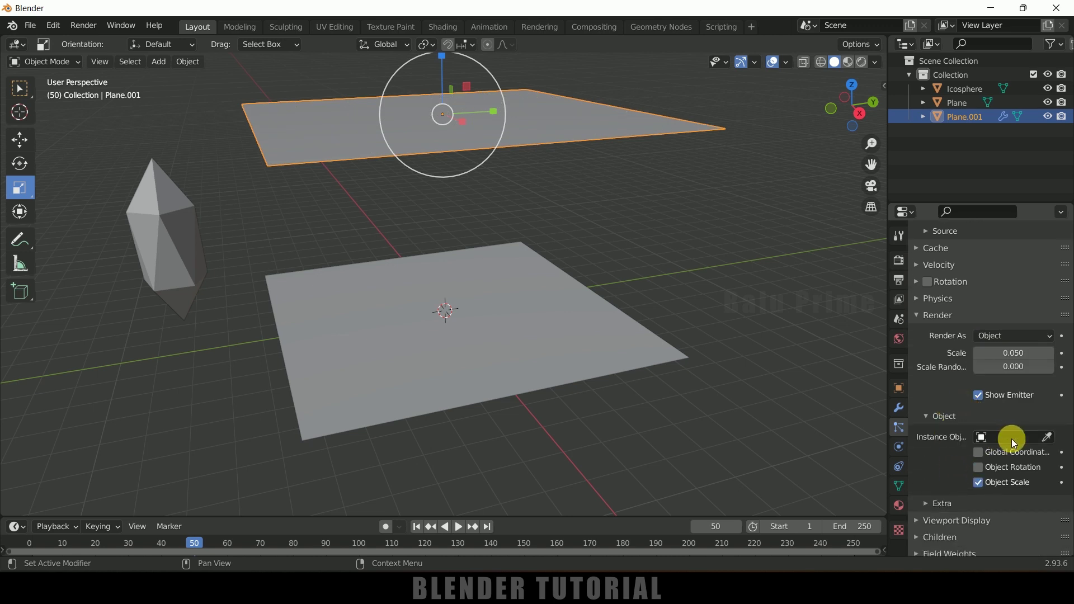
left_click(1047, 437)
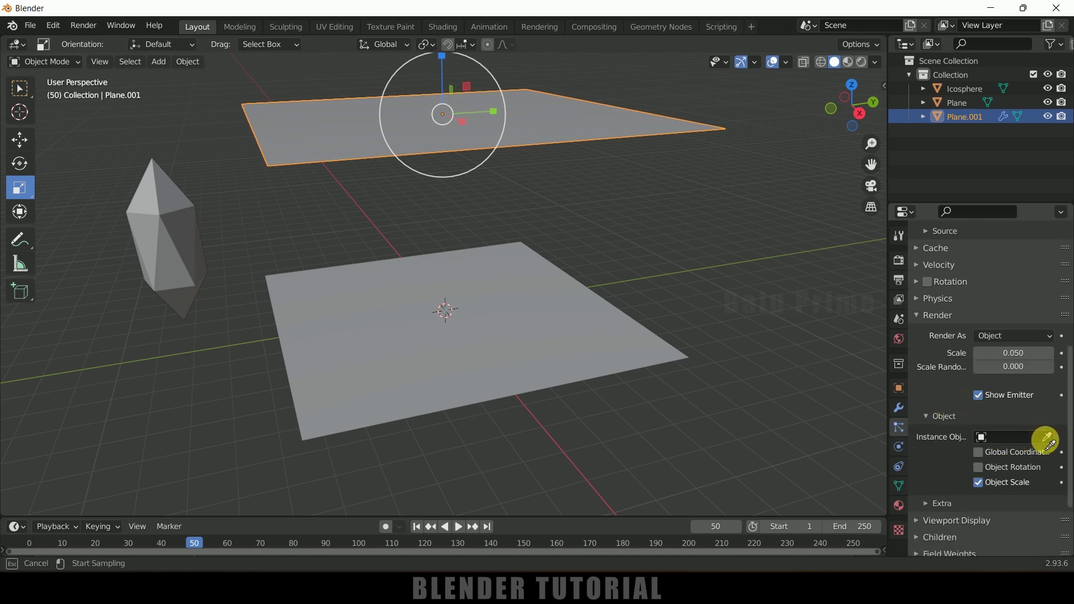
left_click(168, 213)
- Play the animation from the first frame to check the falling ico sphere particles
key("shift+Left")
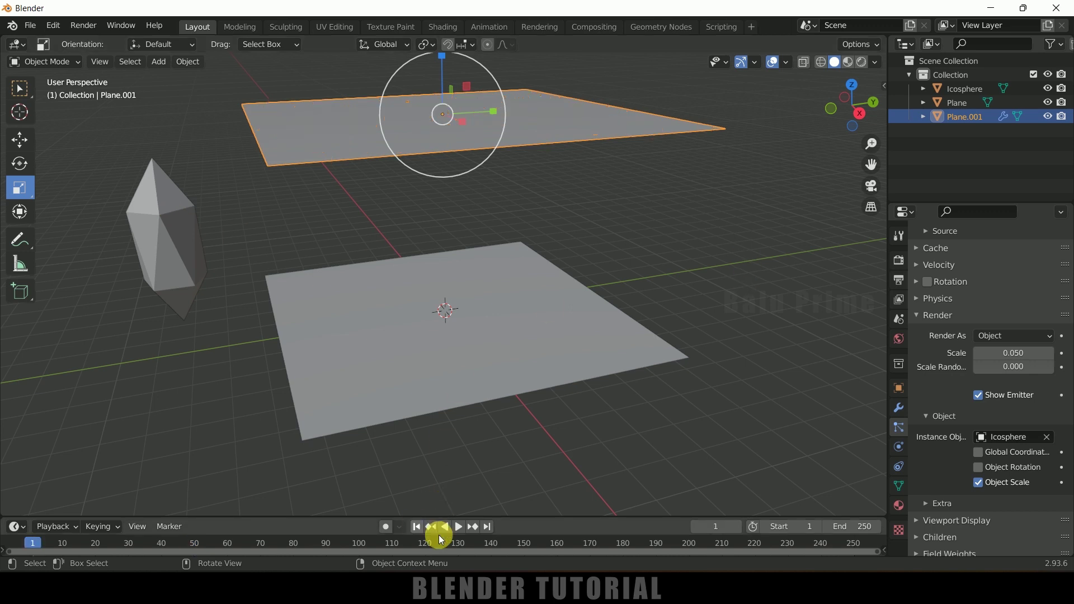
left_click(458, 527)
left_click(462, 533)
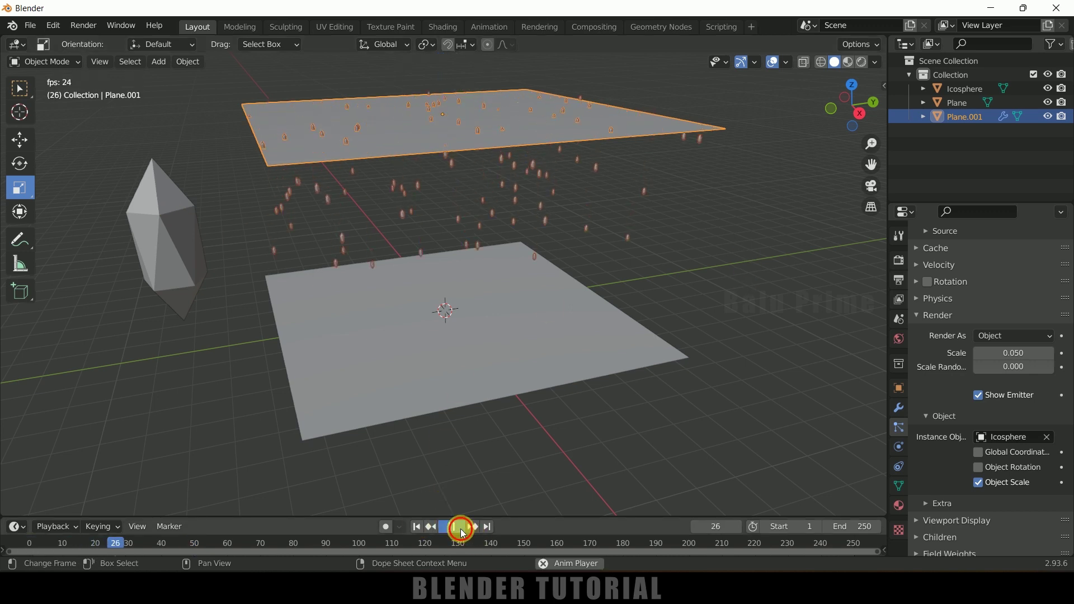
scroll(485, 357, "up", 4)
middle_click_drag(485, 357, 338, 216)
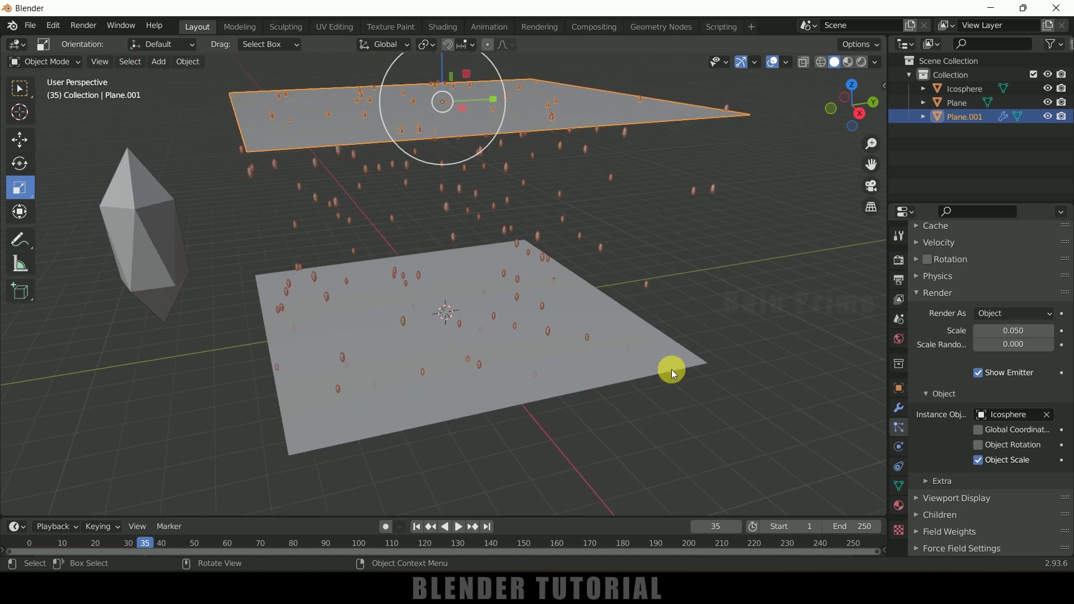
- Enable Dynamic Paint physics on the lower plane and add a canvas to it
left_click(698, 357)
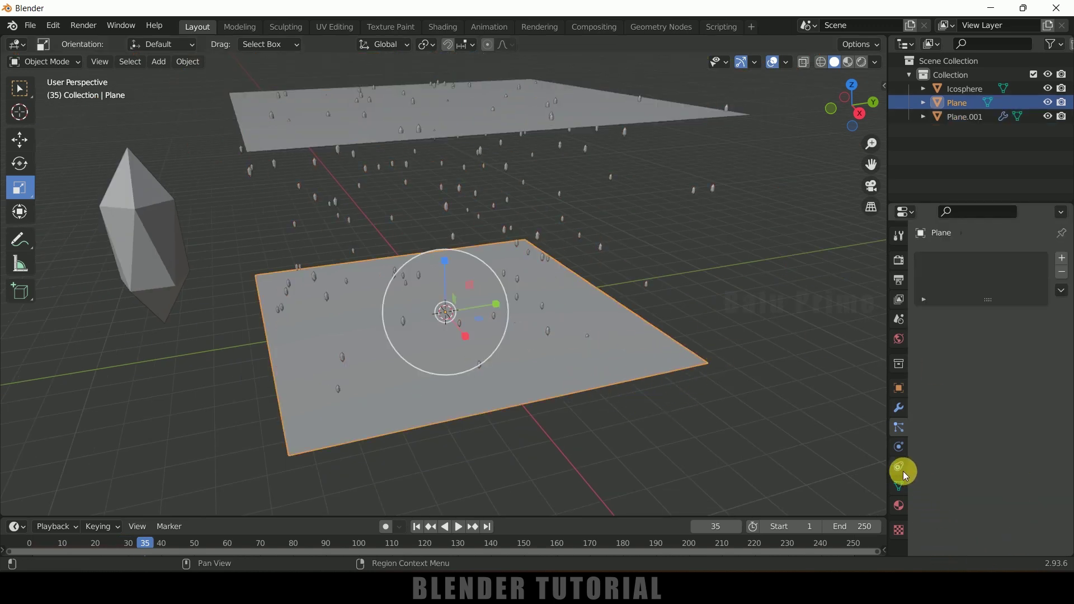
left_click(900, 449)
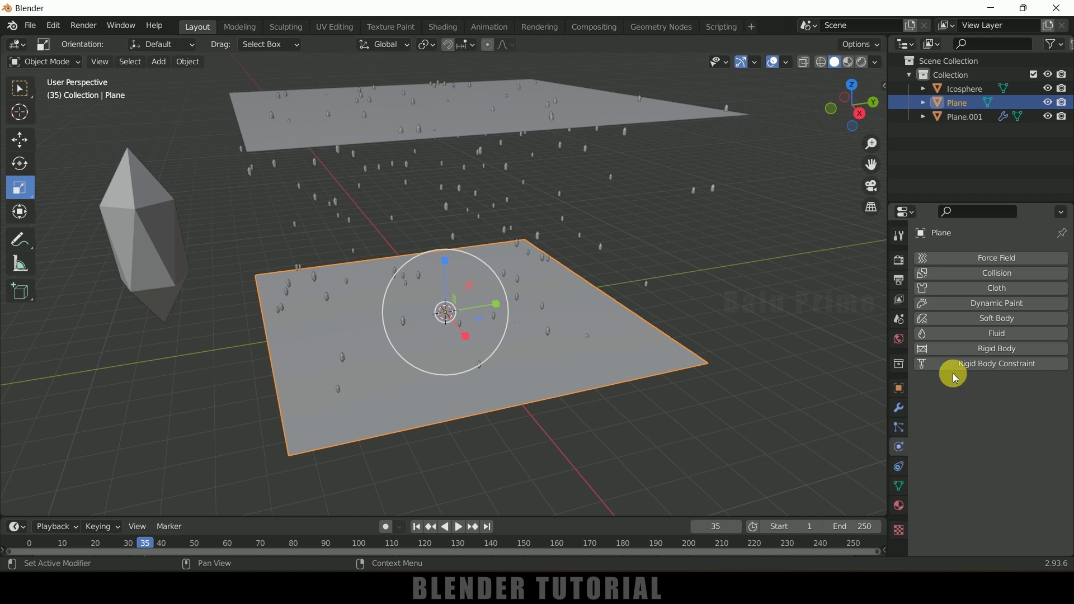
left_click(990, 305)
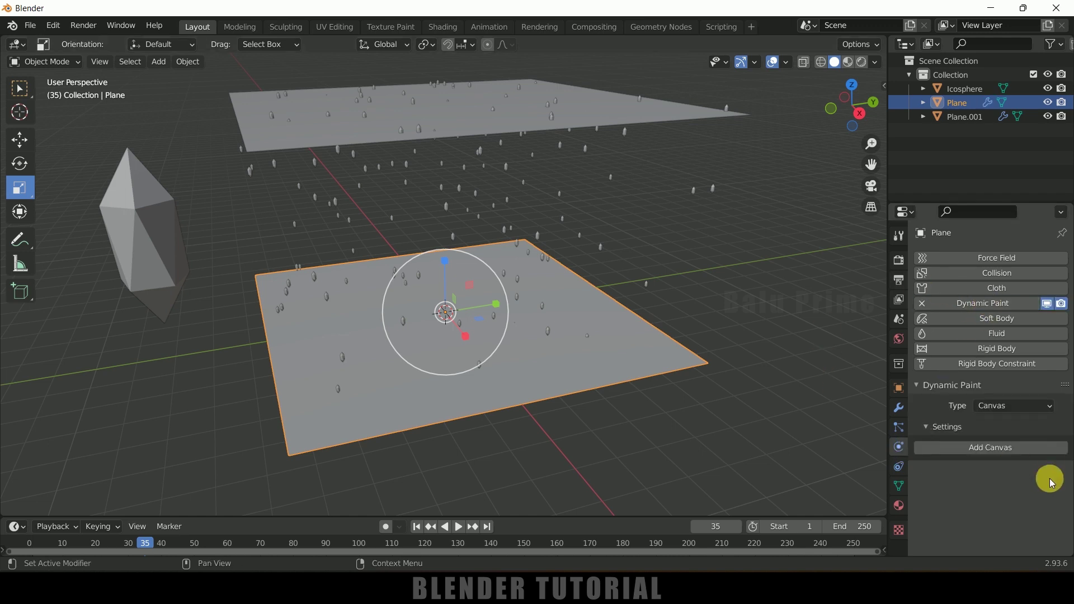
left_click(993, 407)
left_click(1036, 423)
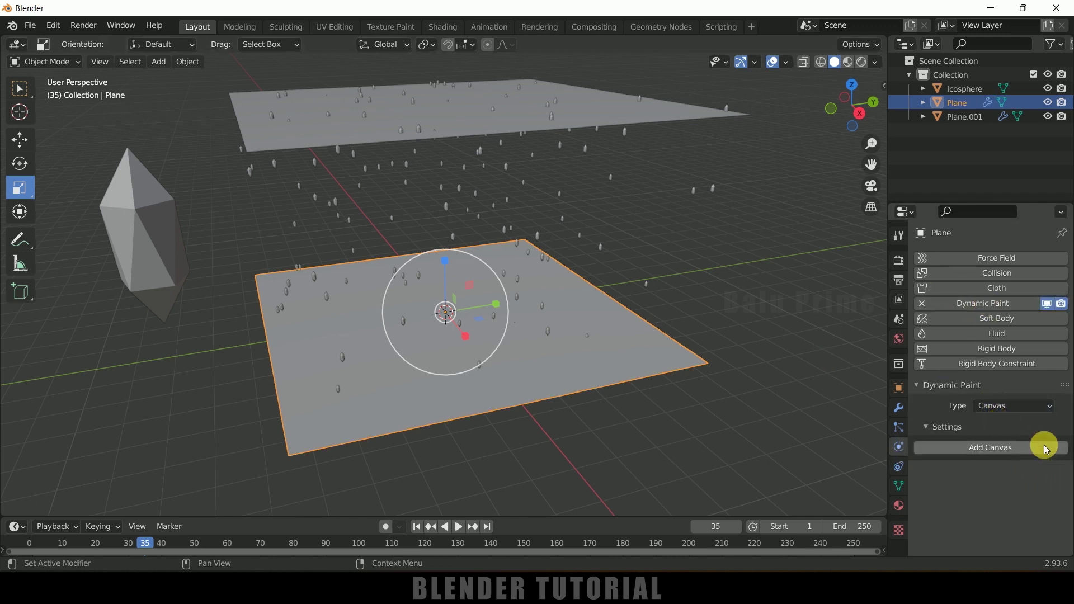
left_click(972, 450)
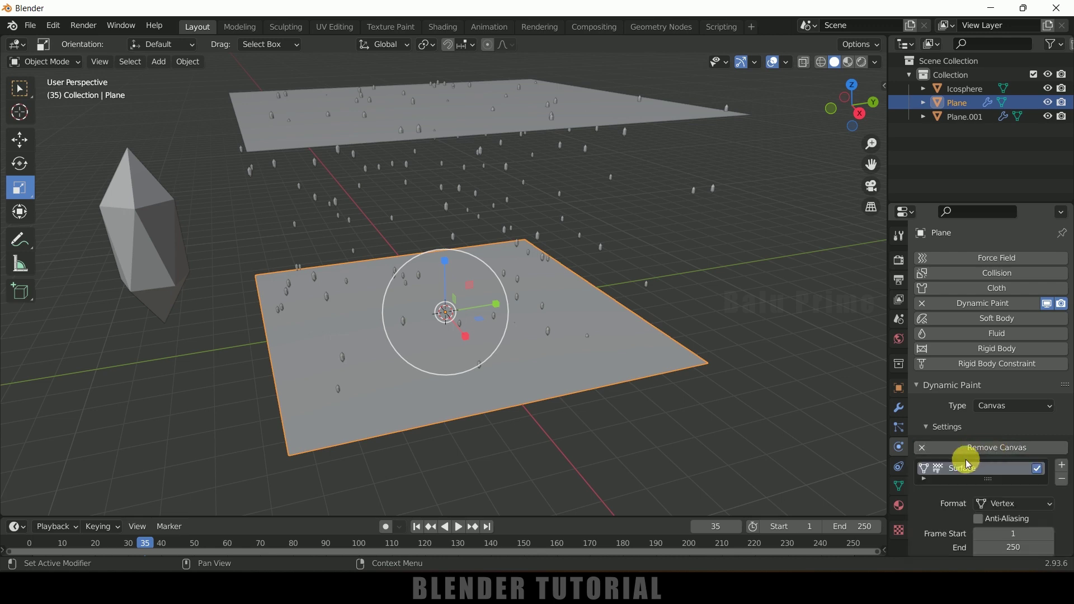
- Set the surface type of the lower plane's canvas to Waves
scroll(979, 433, "down", 5)
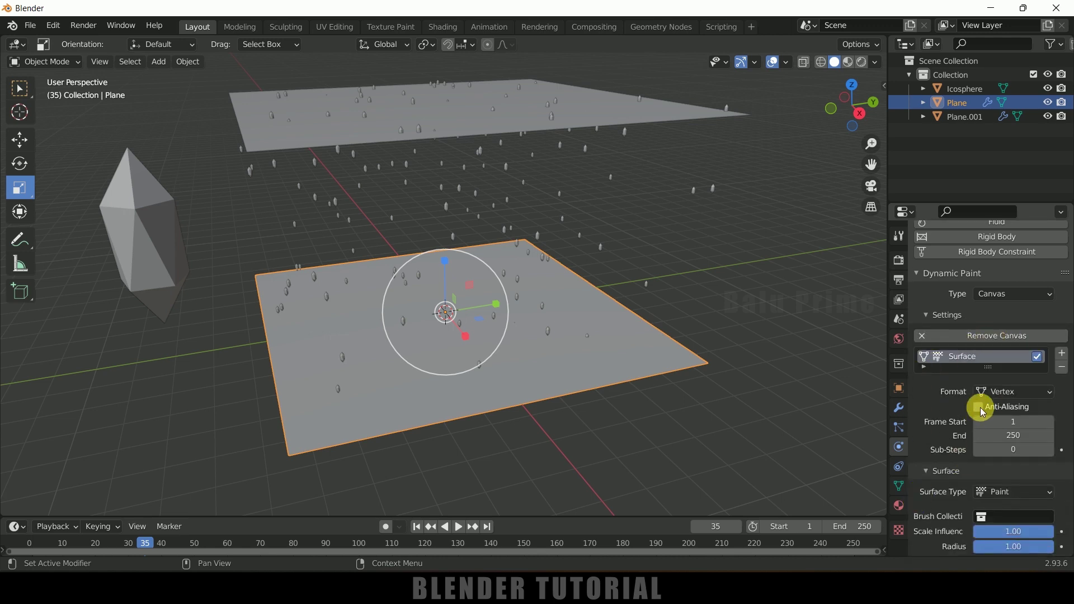
scroll(978, 414, "down", 5)
left_click(1013, 389)
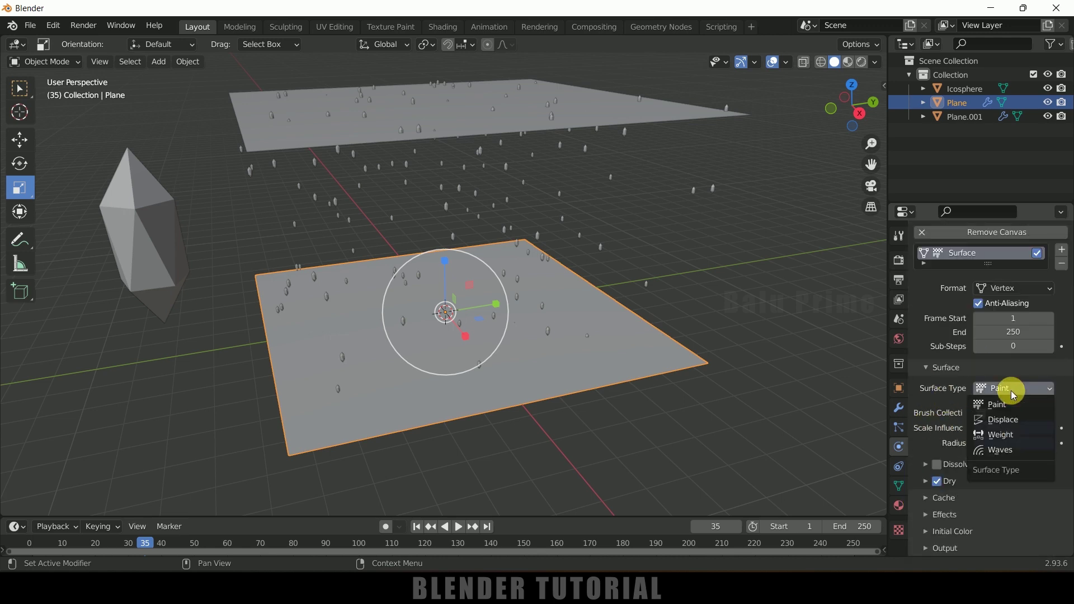
left_click(1007, 452)
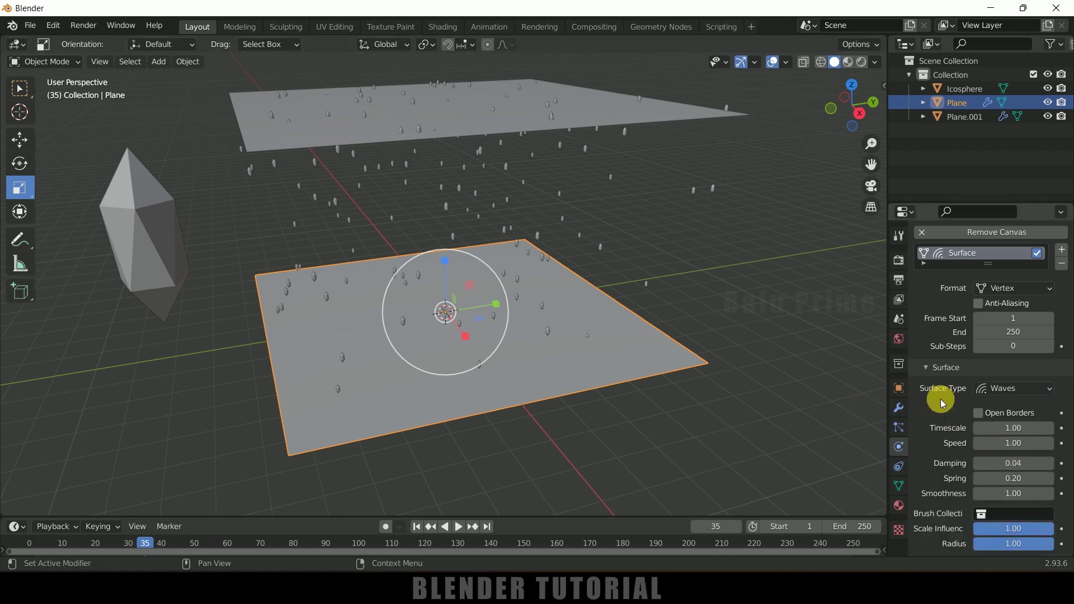
- Enable Dynamic Paint on the upper plane, set its type to Brush and add the brush
left_click(582, 92)
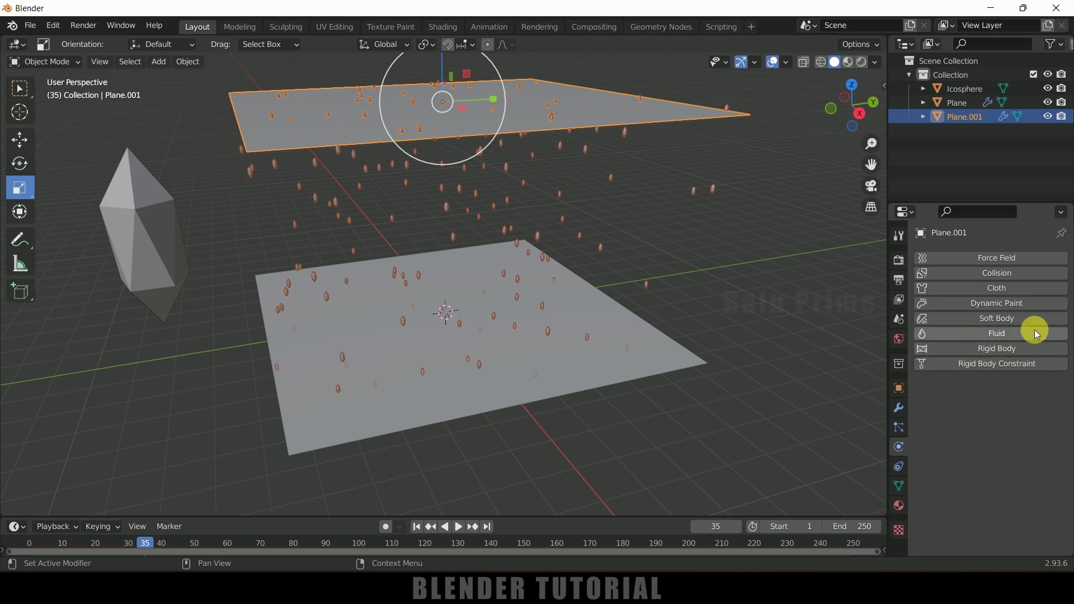
left_click(989, 304)
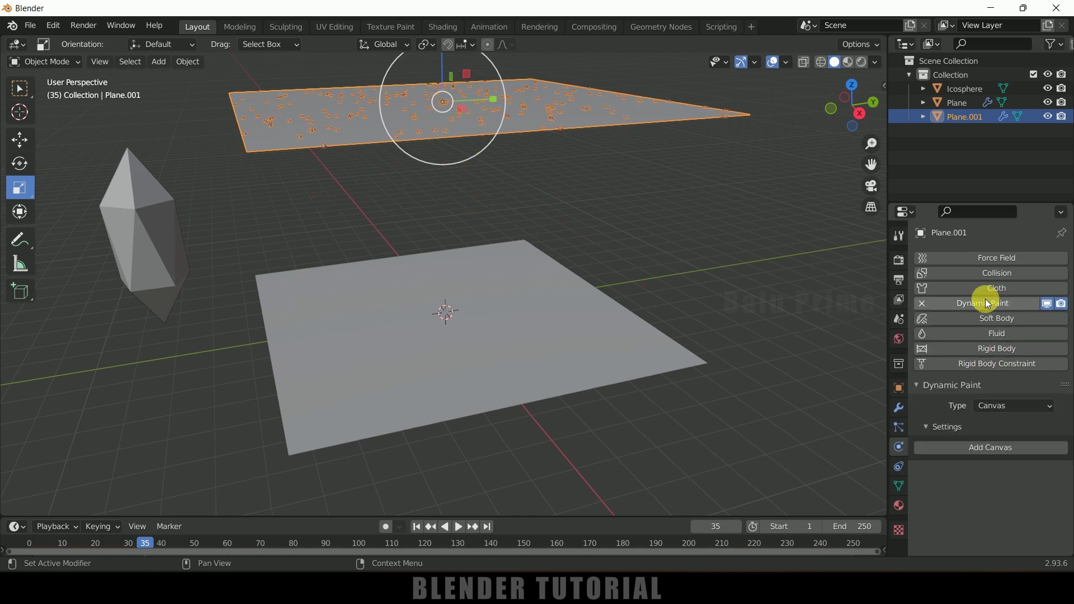
left_click(1007, 411)
left_click(998, 435)
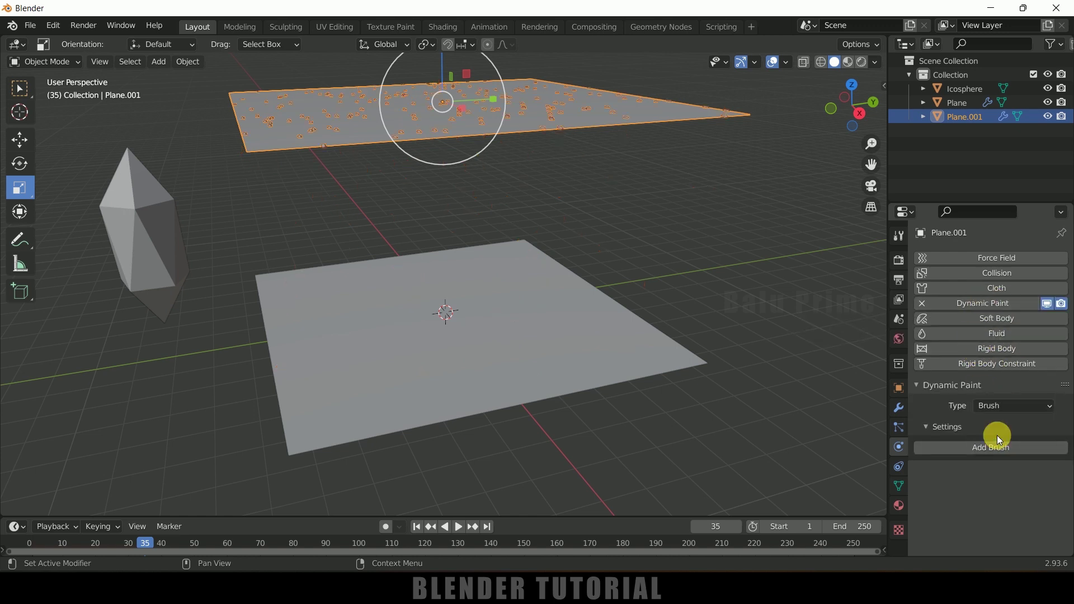
left_click(1013, 449)
- Set the brush's paint source to Particle System and assign the upper plane's ParticleSystem to it
scroll(932, 481, "down", 4)
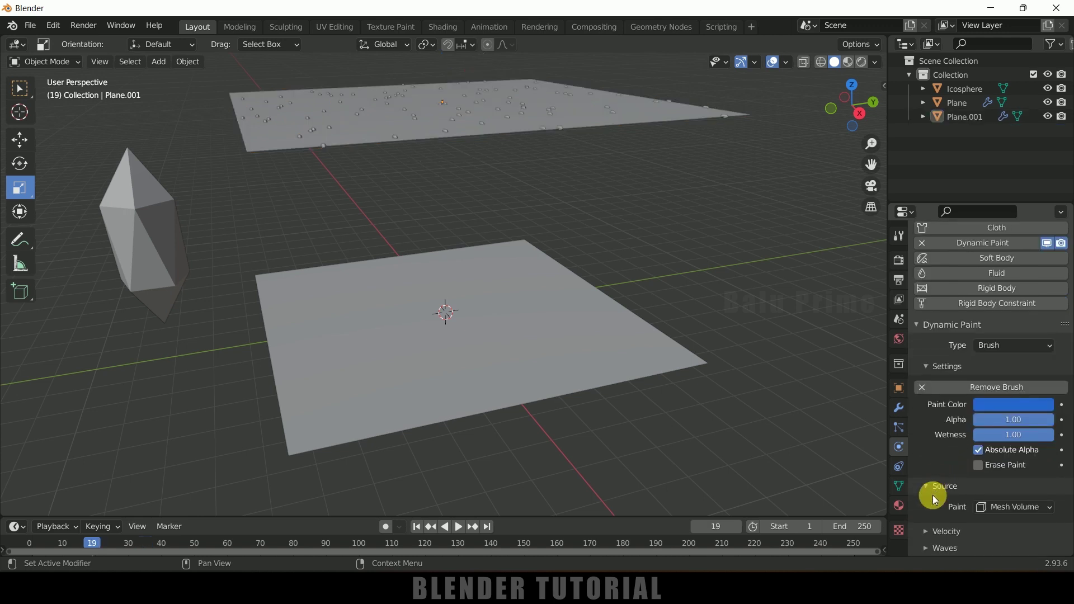
left_click(1001, 509)
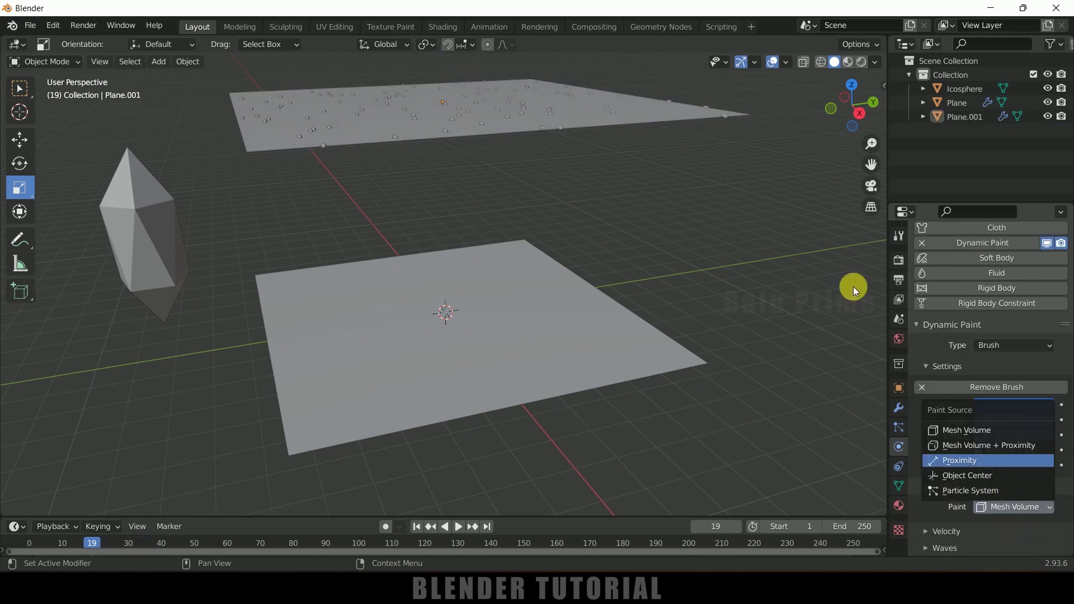
left_click(1028, 508)
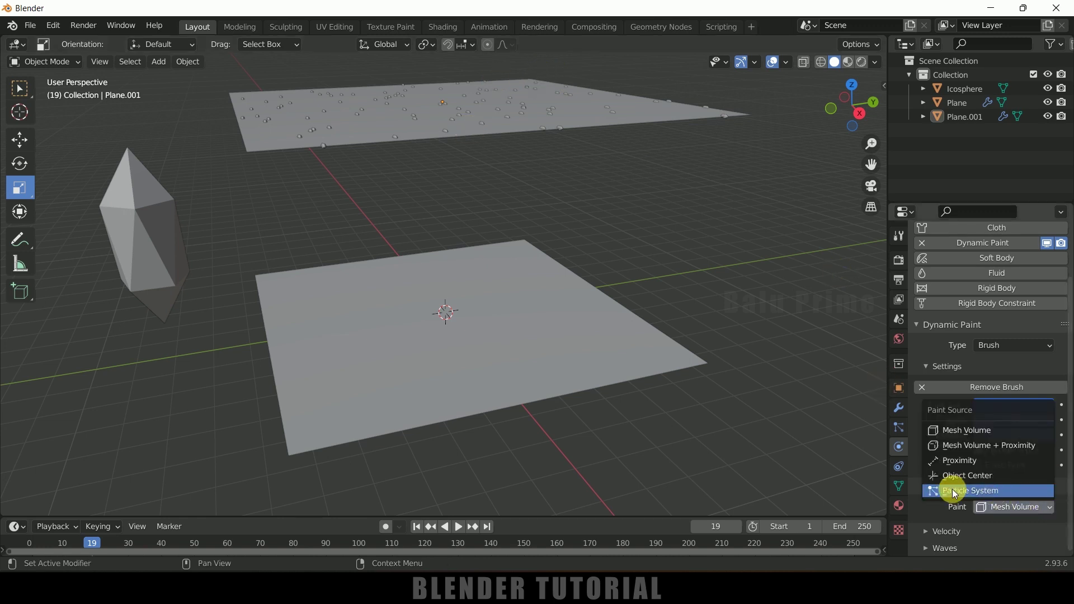
left_click(960, 491)
scroll(959, 507, "down", 1)
left_click(1015, 510)
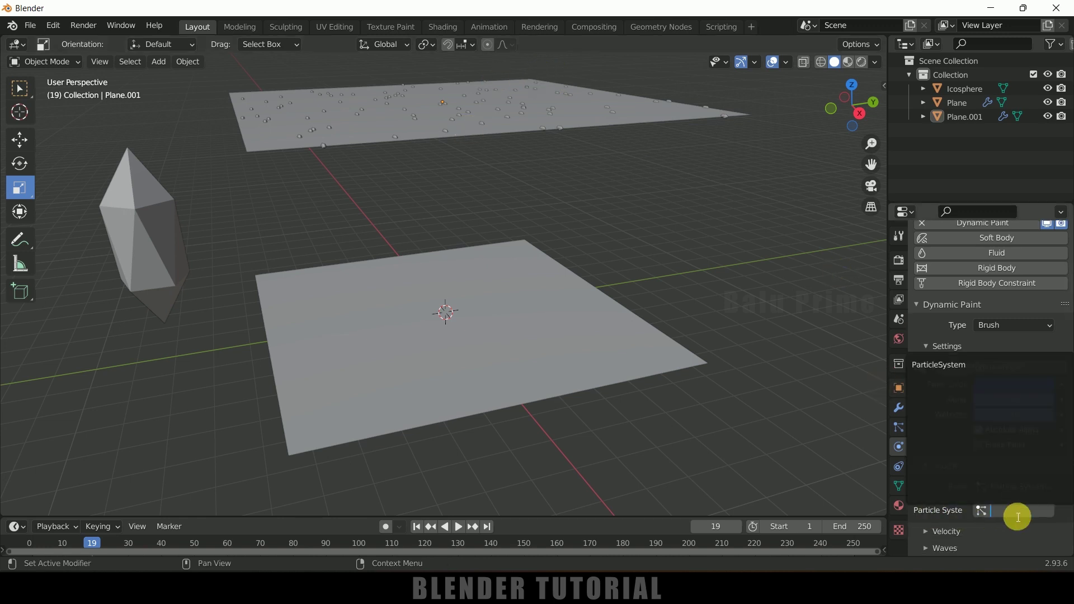
left_click(953, 369)
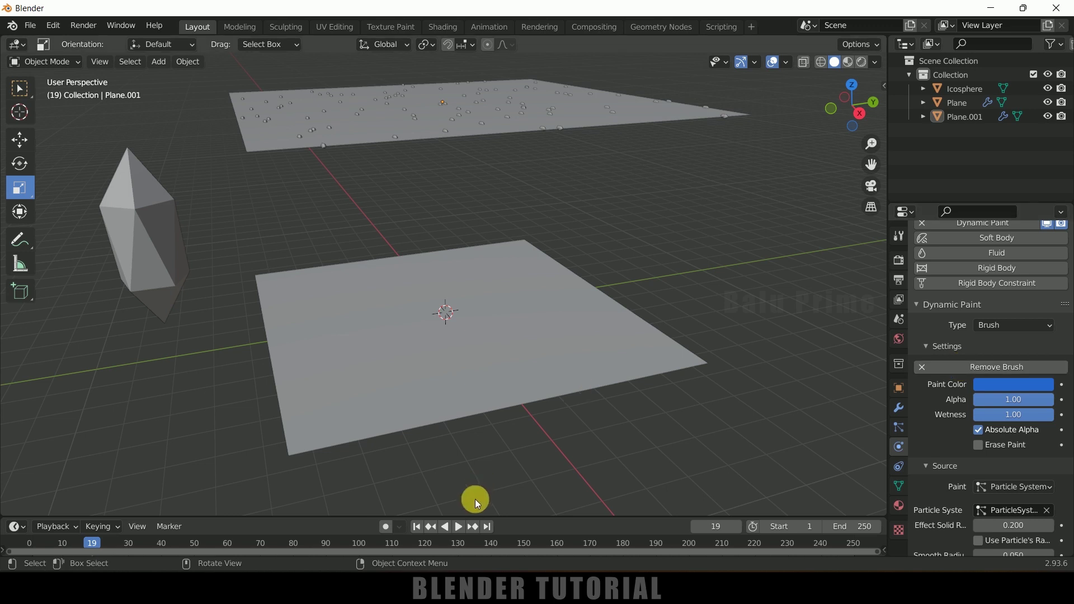
- Replay the animation from the first frame to check how the particles affect the lower plane
left_click(416, 527)
left_click(459, 526)
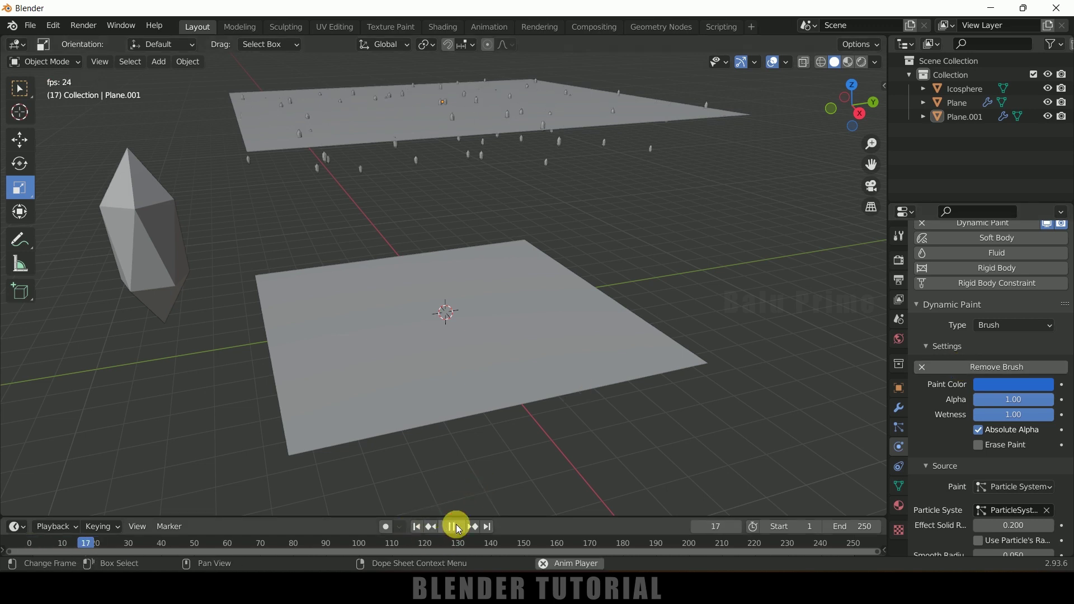
key("space")
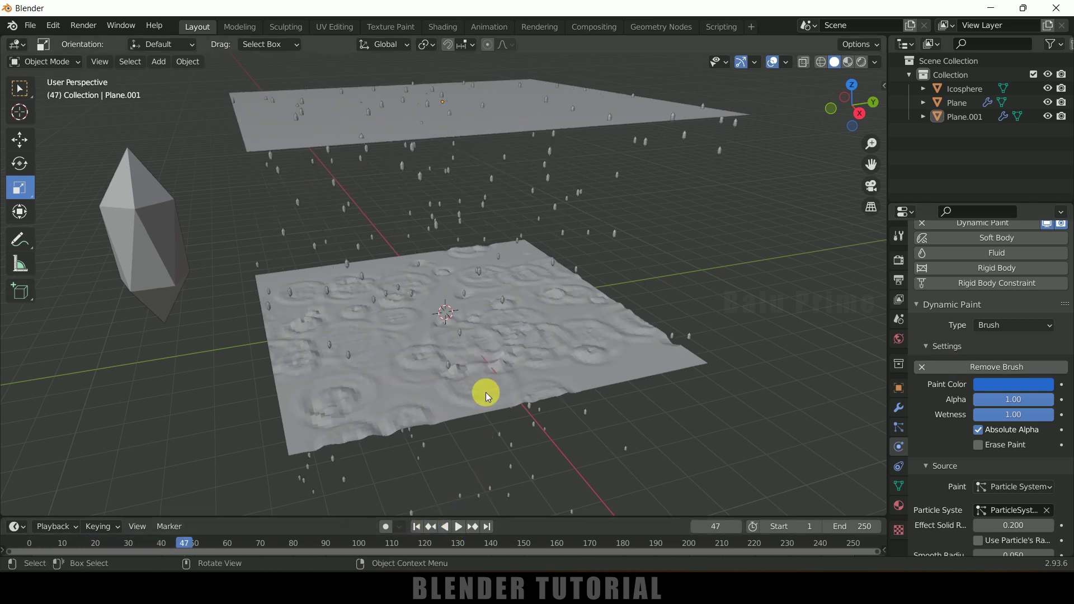
- Apply Shade Smooth to the lower plane
left_click(625, 372)
right_click(626, 371)
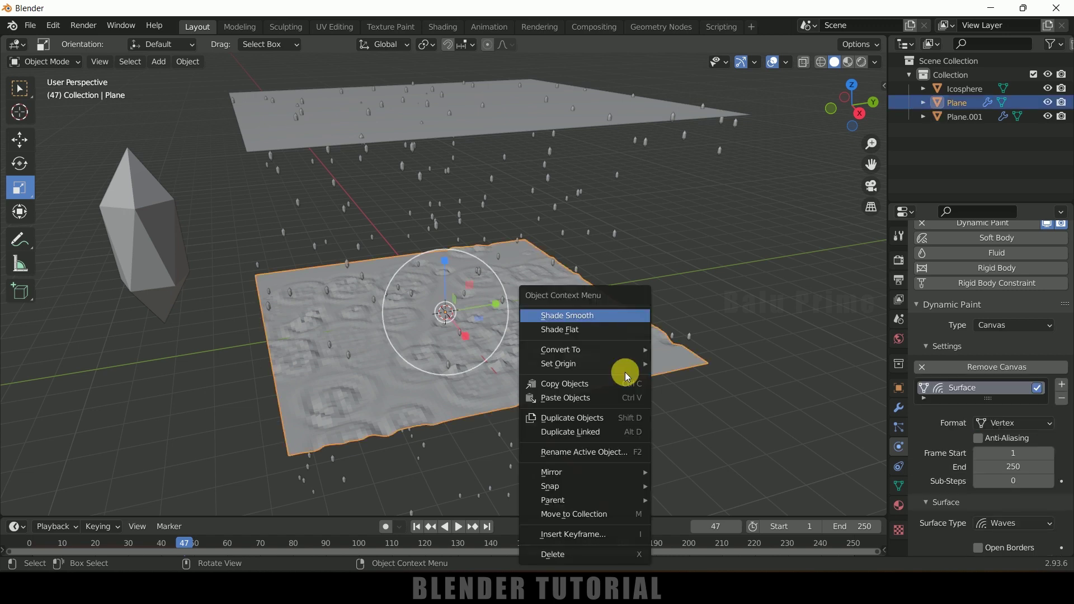
left_click(582, 322)
- Replay the animation from the first frame to examine the lower plane's smooth-shaded surface
left_click(416, 527)
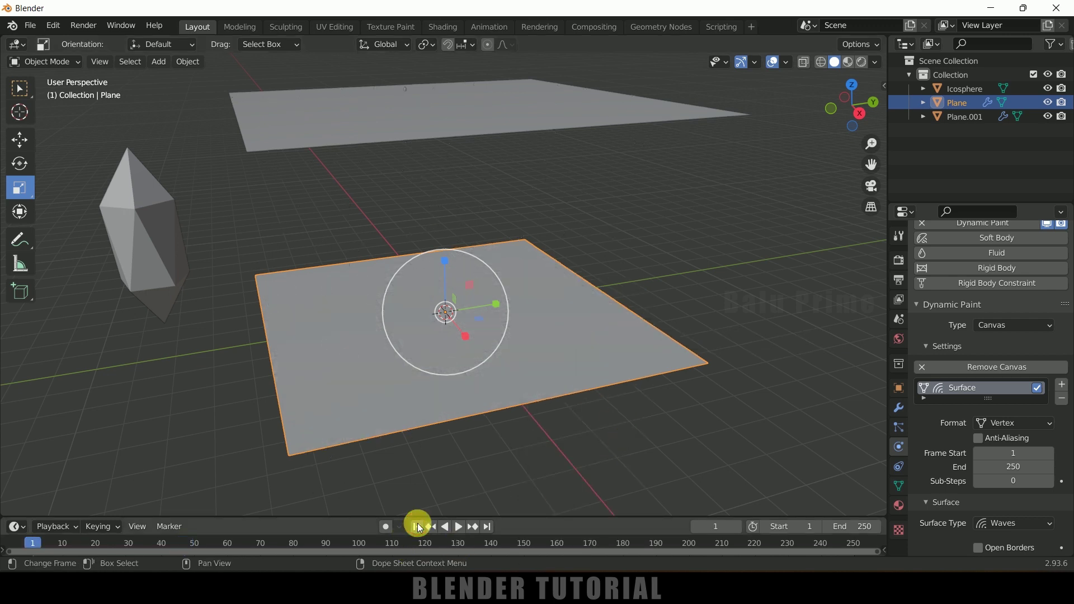
left_click(459, 527)
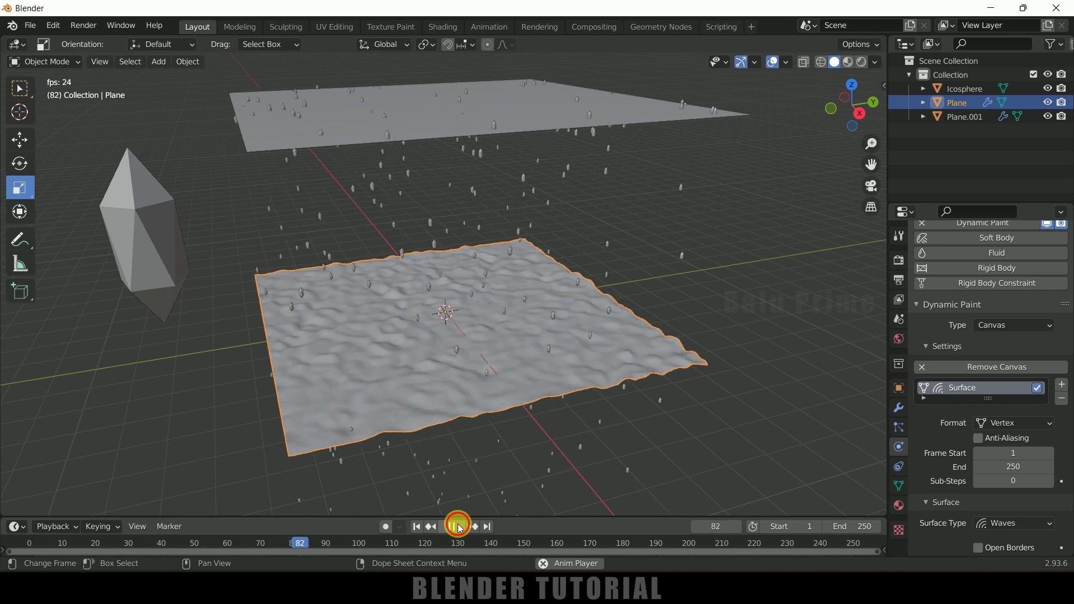
left_click(459, 526)
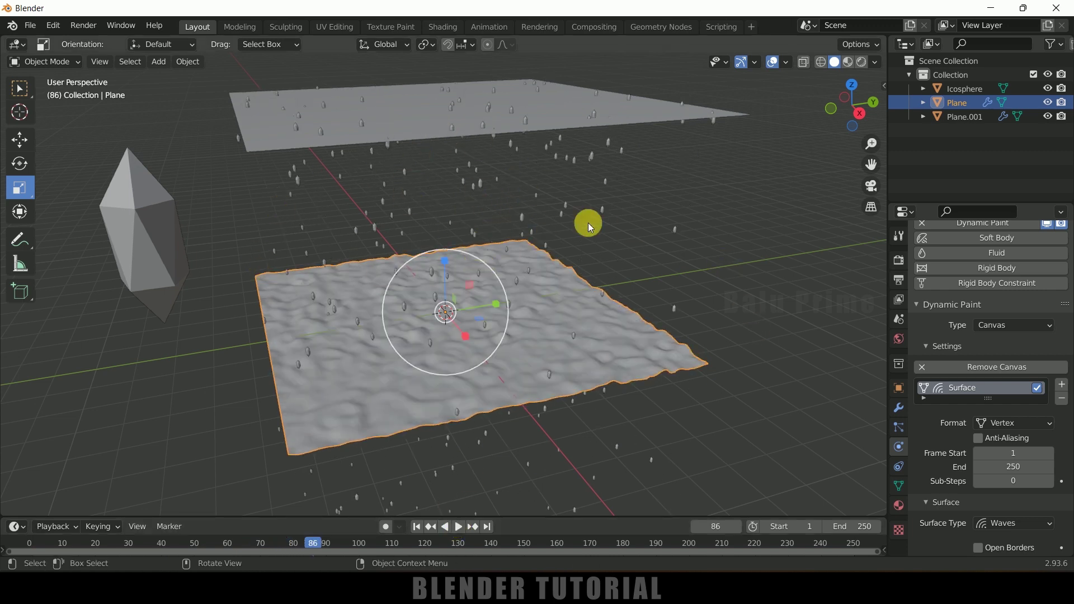
- Reduce the render scale of the upper plane's particles to 0.020
left_click(487, 120)
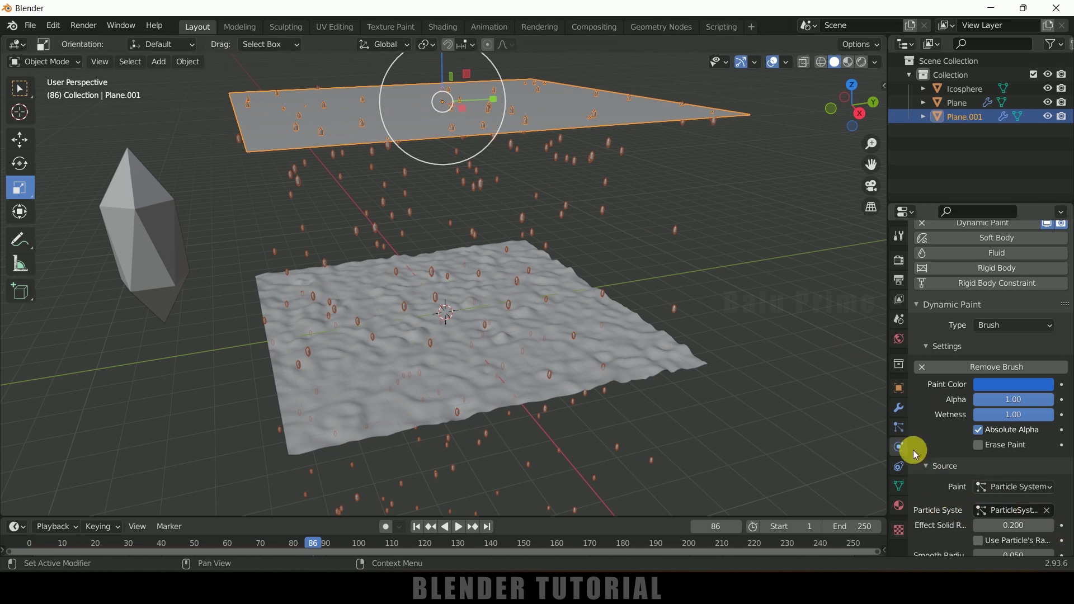
left_click(899, 427)
scroll(943, 502, "down", 4)
scroll(942, 503, "down", 1)
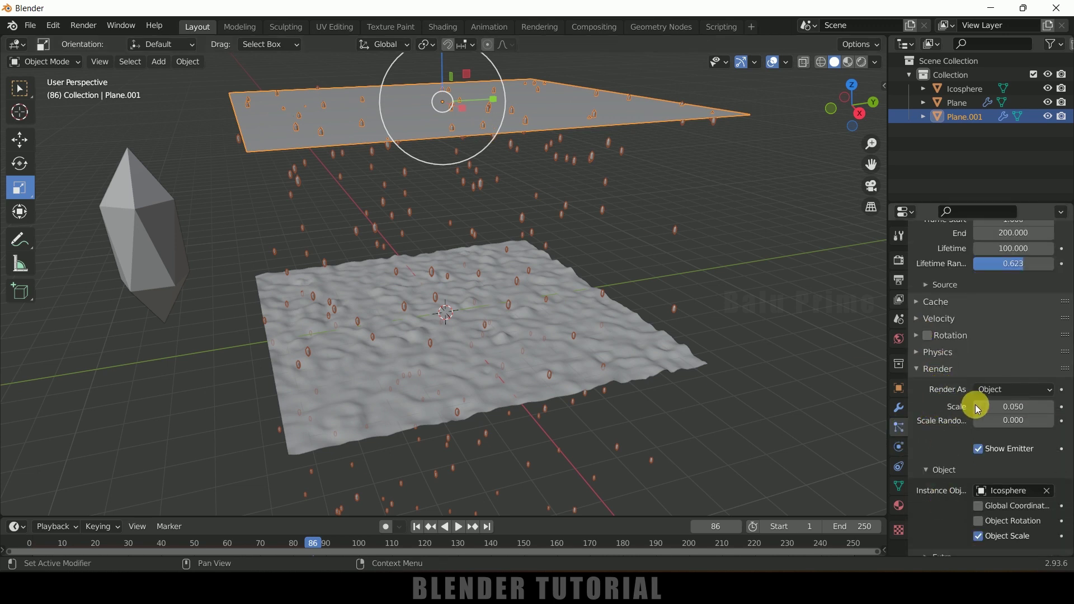
left_click_drag(1021, 413, 1001, 412)
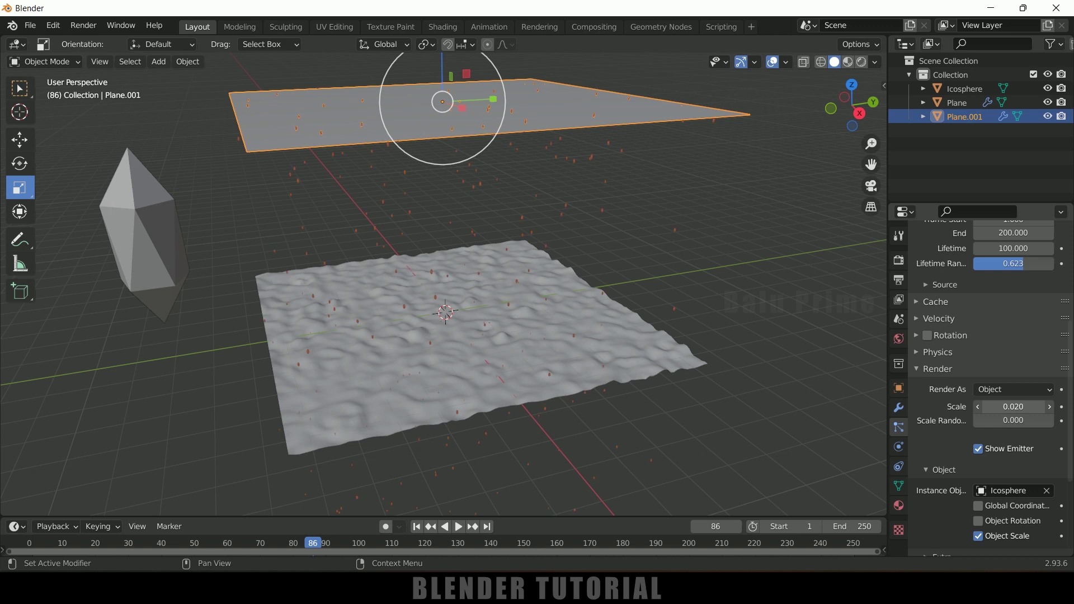
scroll(954, 462, "up", 8)
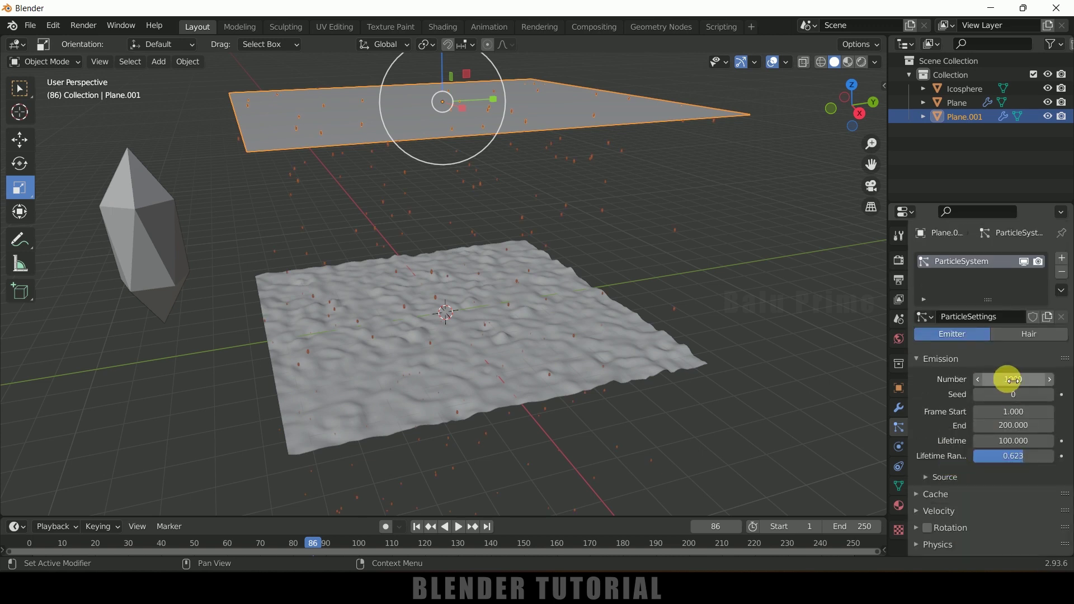
- Set the number of particles emitted by the upper plane to 1500
left_click(1013, 380)
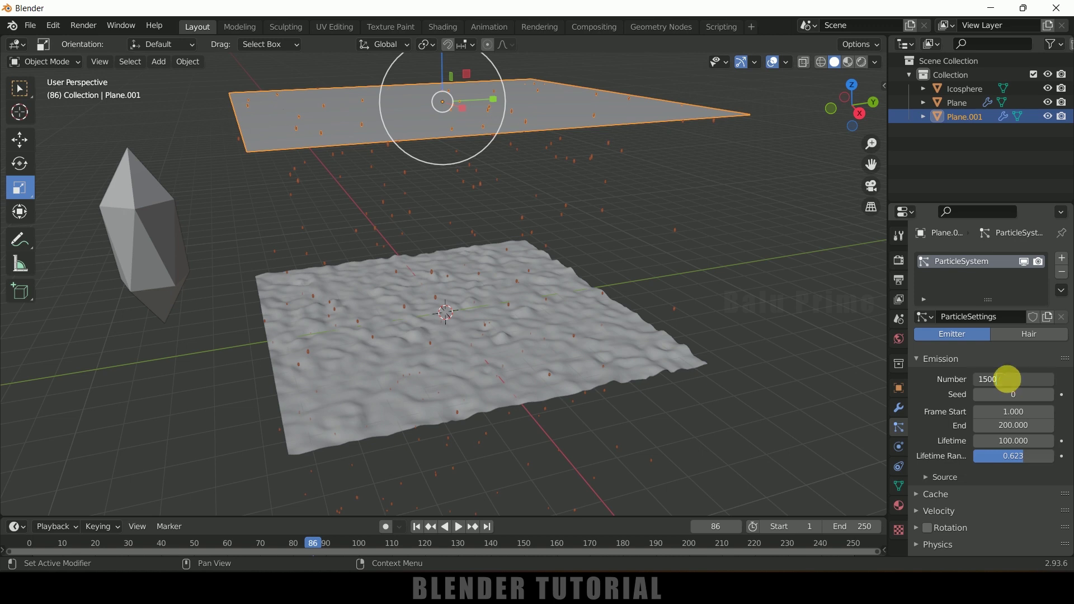
type("1500")
key("Return")
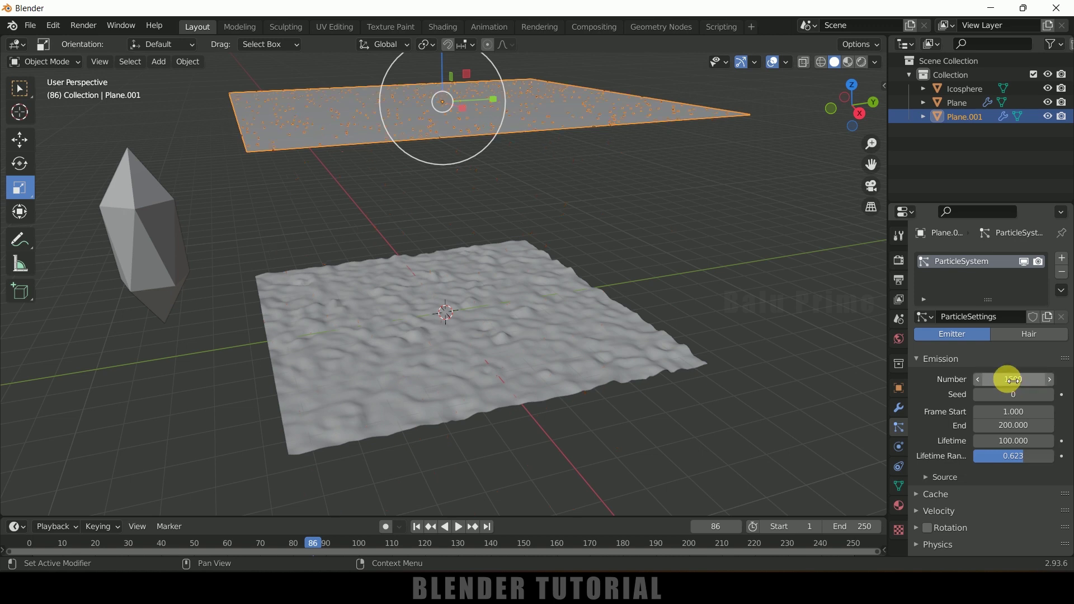
- Replay the animation from the first frame and examine the denser rain from a lower viewing angle
left_click(417, 527)
left_click(458, 527)
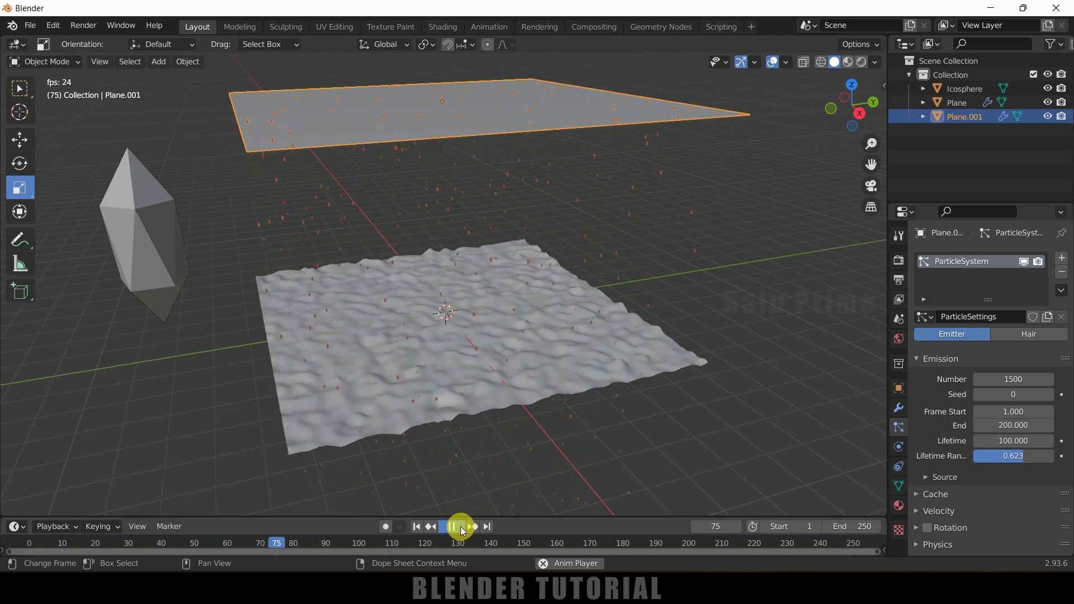
left_click(462, 529)
middle_click_drag(504, 492, 583, 384)
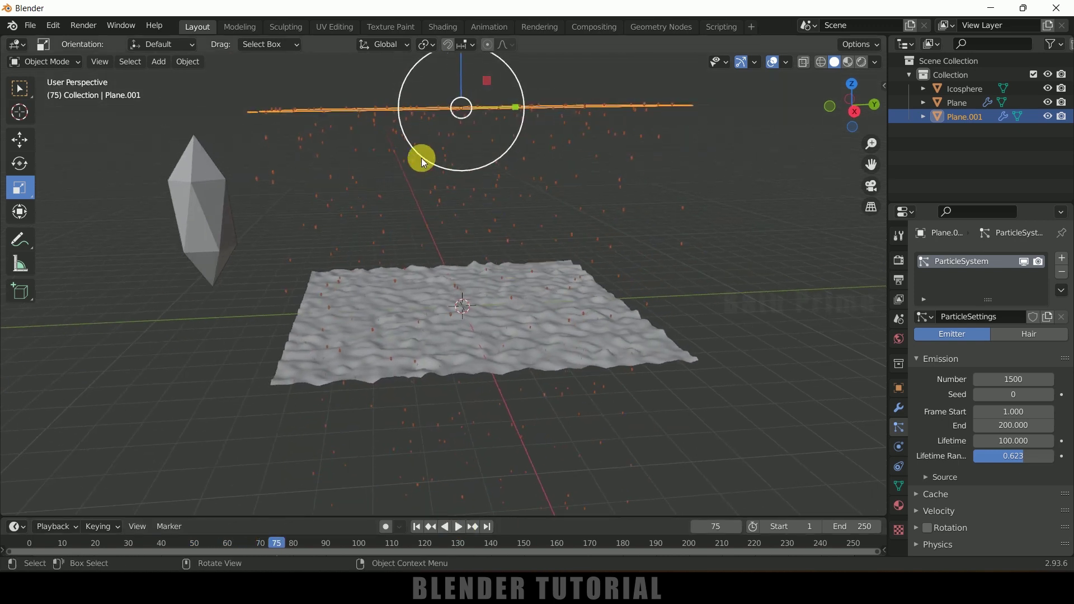
middle_click_drag(526, 248, 425, 203)
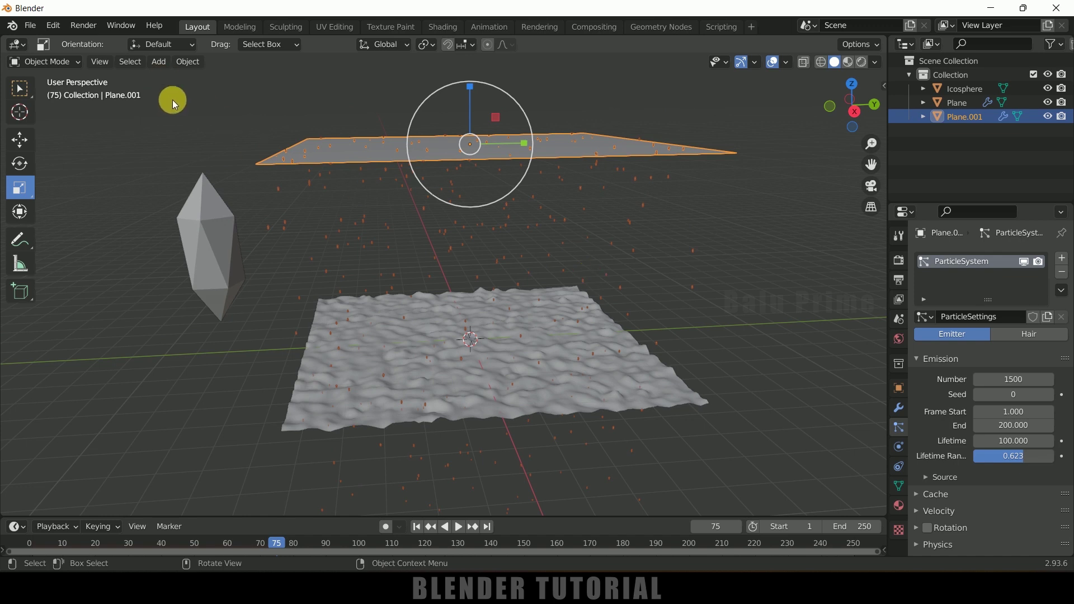
- Add a Wind force field and rotate it about -159° around the global X axis
left_click(159, 62)
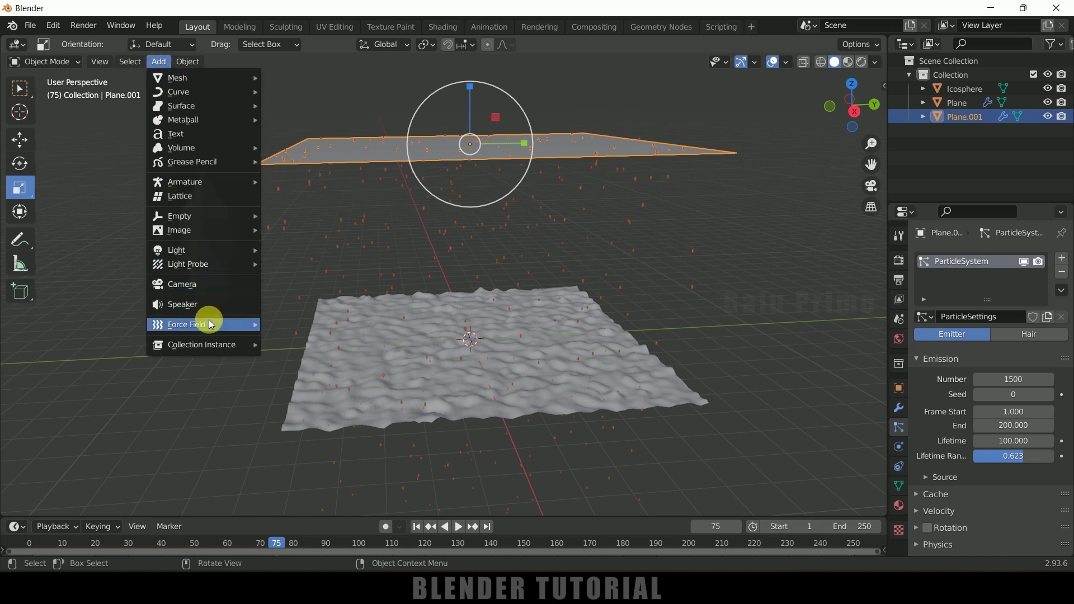
mouse_move(210, 324)
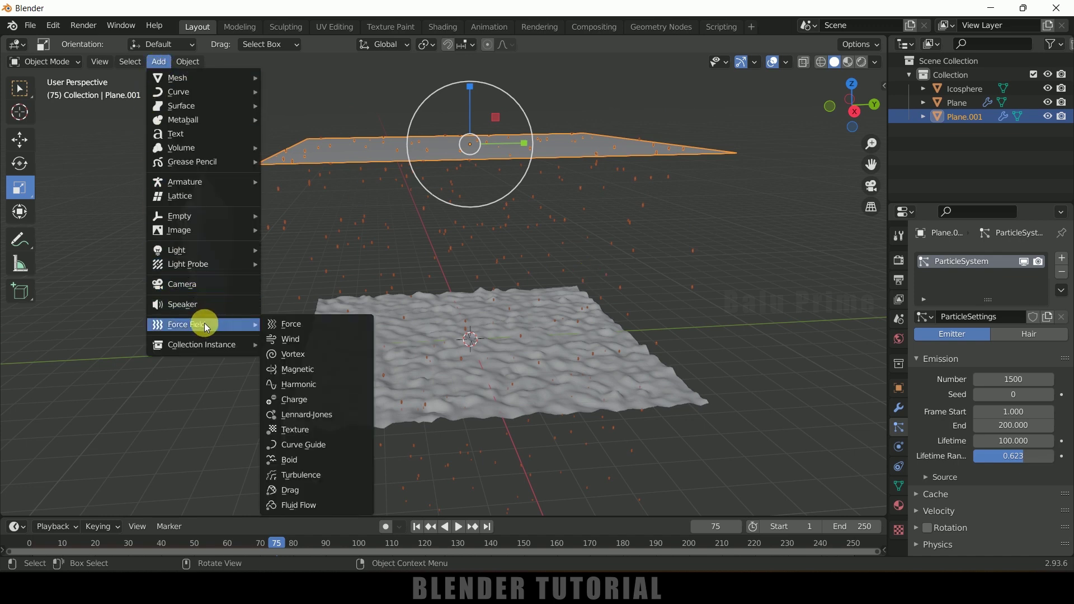
left_click(290, 340)
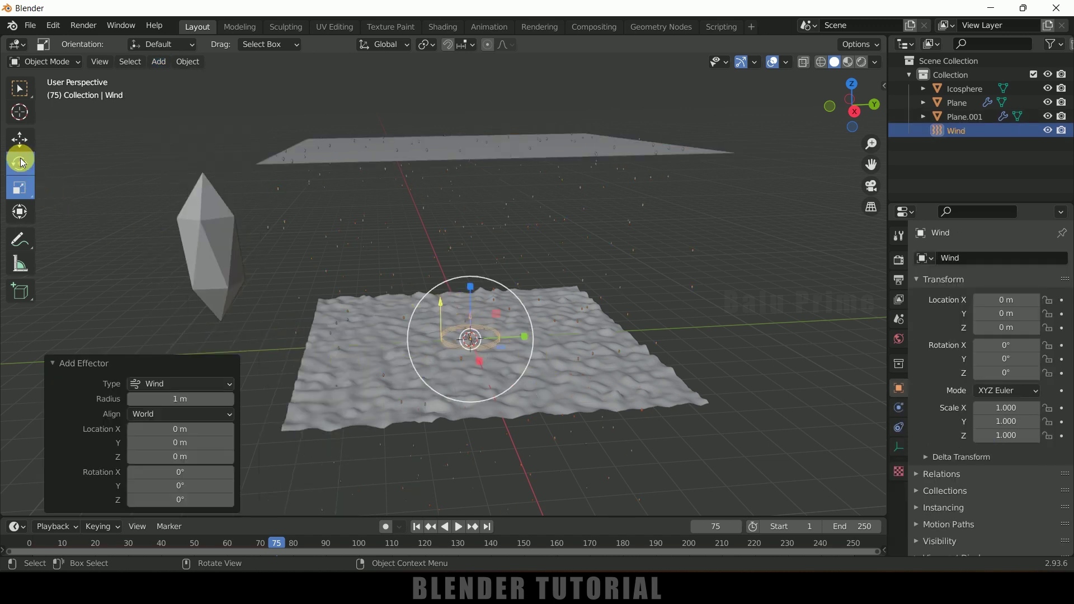
left_click(21, 162)
left_click_drag(453, 297, 548, 408)
- Raise the wind field above the upper plane and move it about 6.69 m in the negative Y direction
left_click(19, 139)
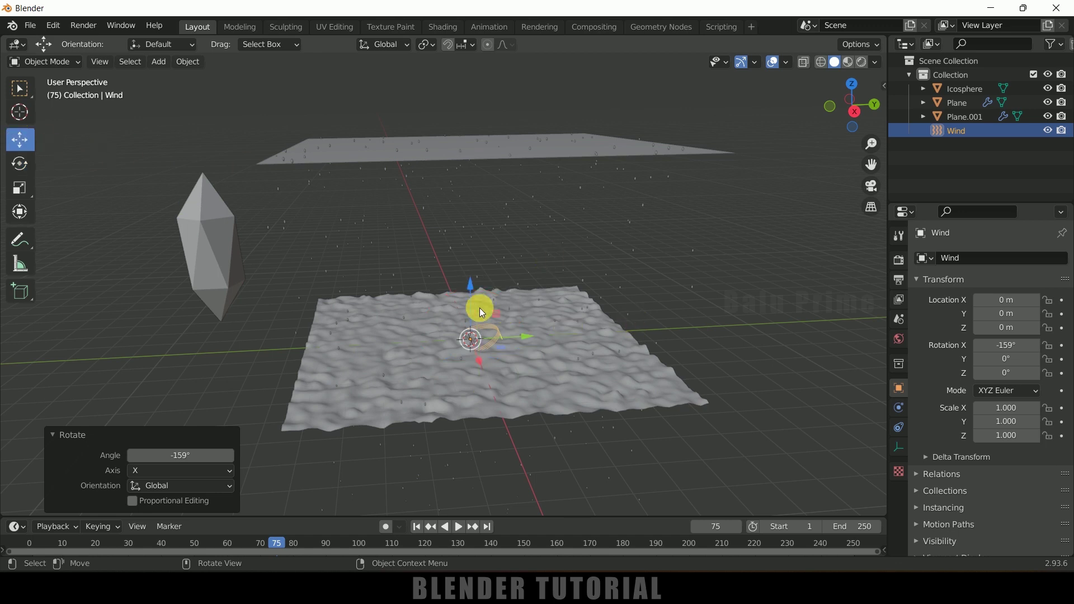
left_click_drag(477, 305, 486, 71)
left_click_drag(515, 108, 280, 107)
- Set the wind field's strength to 15.8 and replay the animation from the first frame to check its effect
left_click(899, 408)
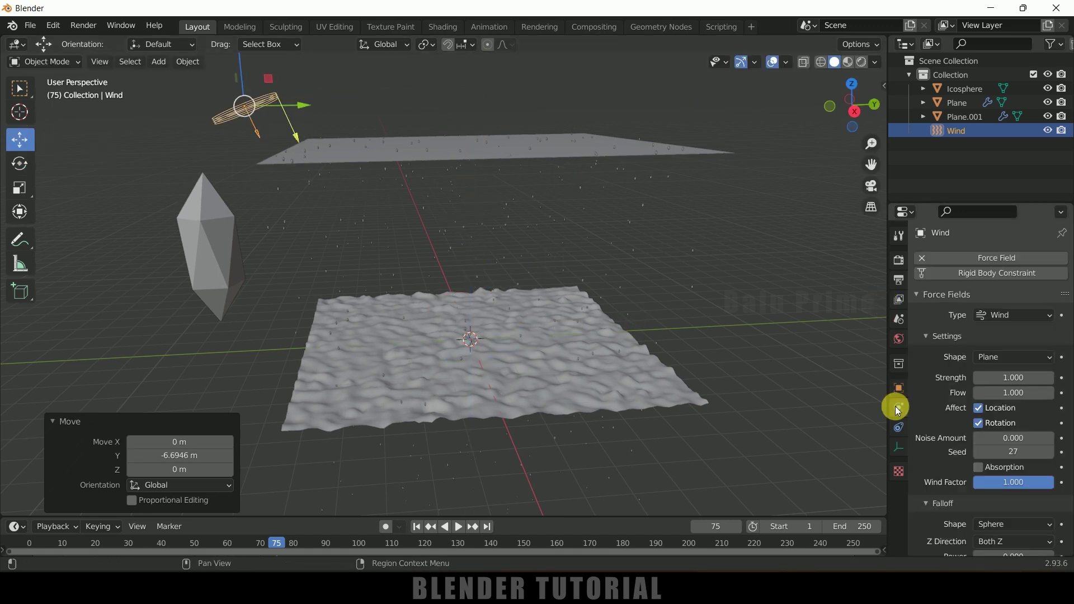
left_click(1012, 378)
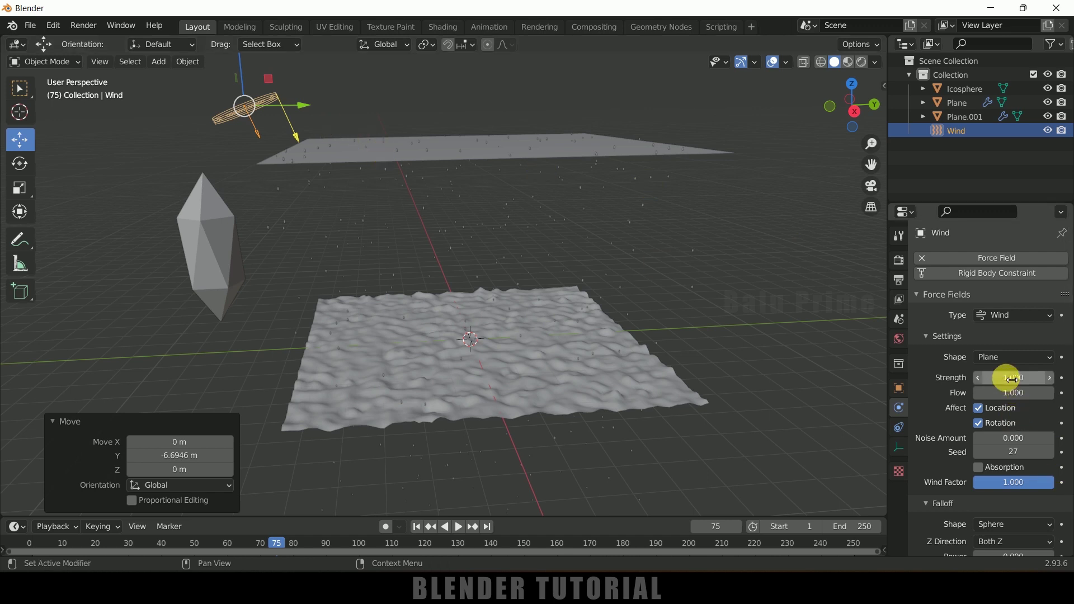
type("8.7")
key("Return")
mouse_move(1007, 379)
left_mouse_down()
mouse_move(1029, 379)
mouse_move(1007, 378)
left_mouse_up()
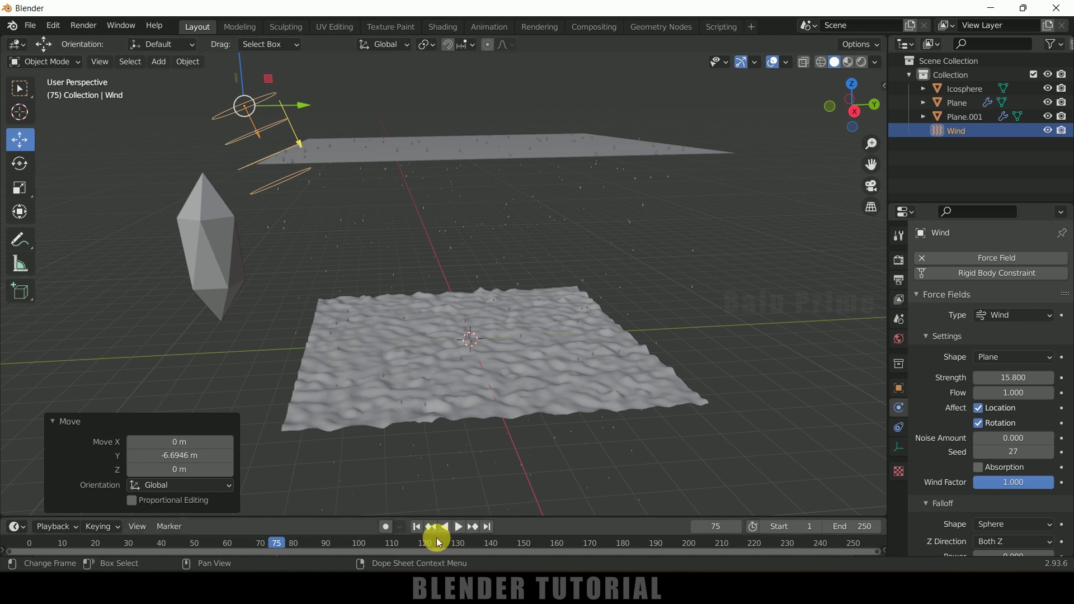
left_click(417, 527)
left_click(459, 529)
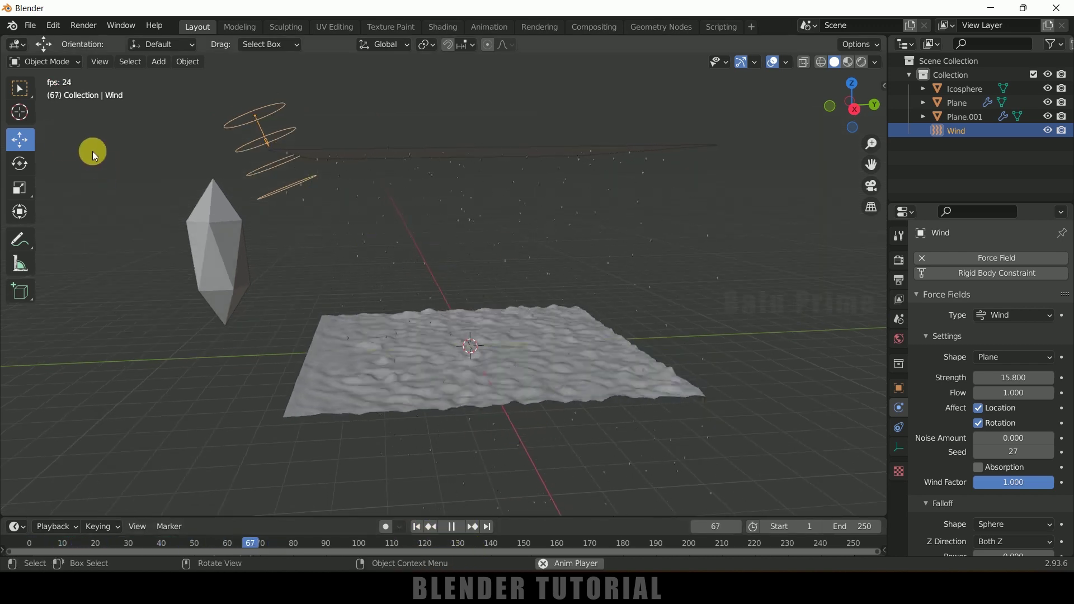
- Stop playback and rotate the wind field about 47.1° around the global X axis
left_click(20, 163)
key("Escape")
left_click_drag(224, 111, 352, 179)
- Play the animation to check how the rotated wind deflects the falling particles
key("space")
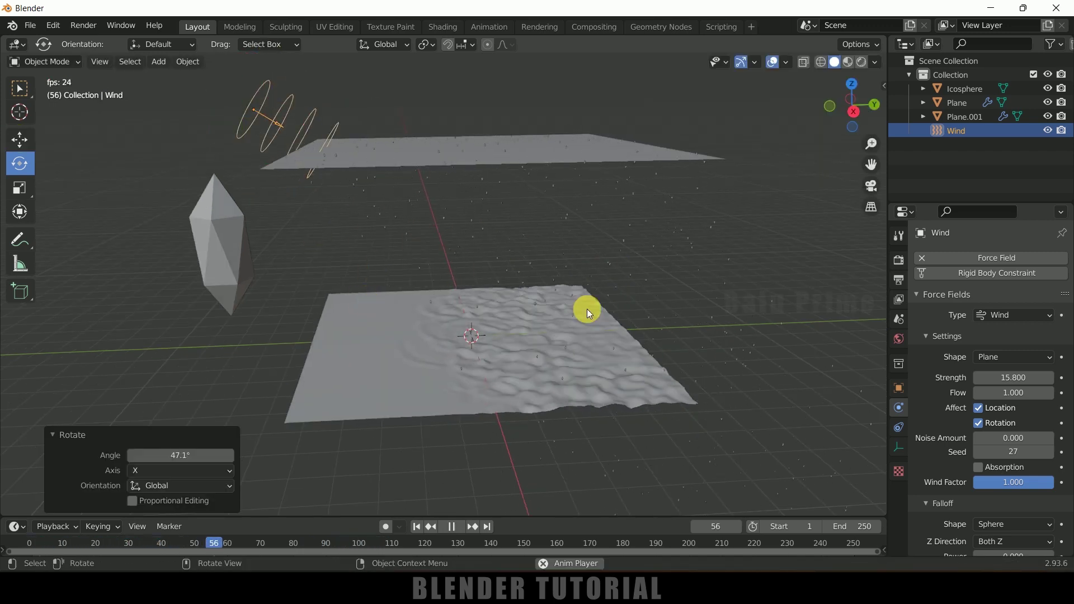
key("space")
key("space")
- Stop playback and move the ico sphere about 5.75 m in the negative Y direction, away from the planes
left_click(177, 226)
key("space")
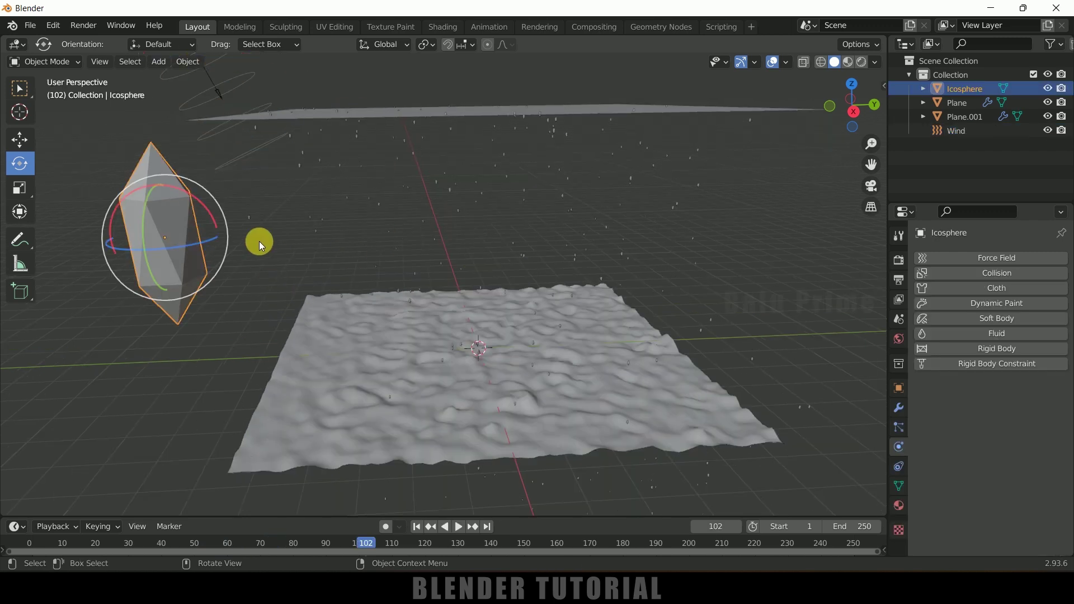
left_click(19, 141)
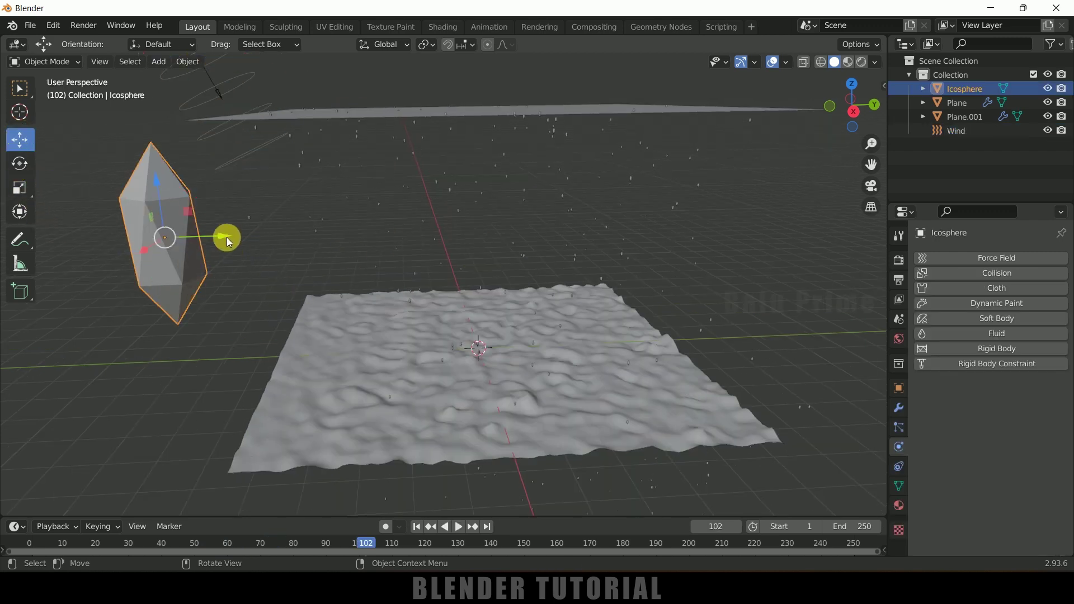
left_click_drag(227, 237, 4, 224)
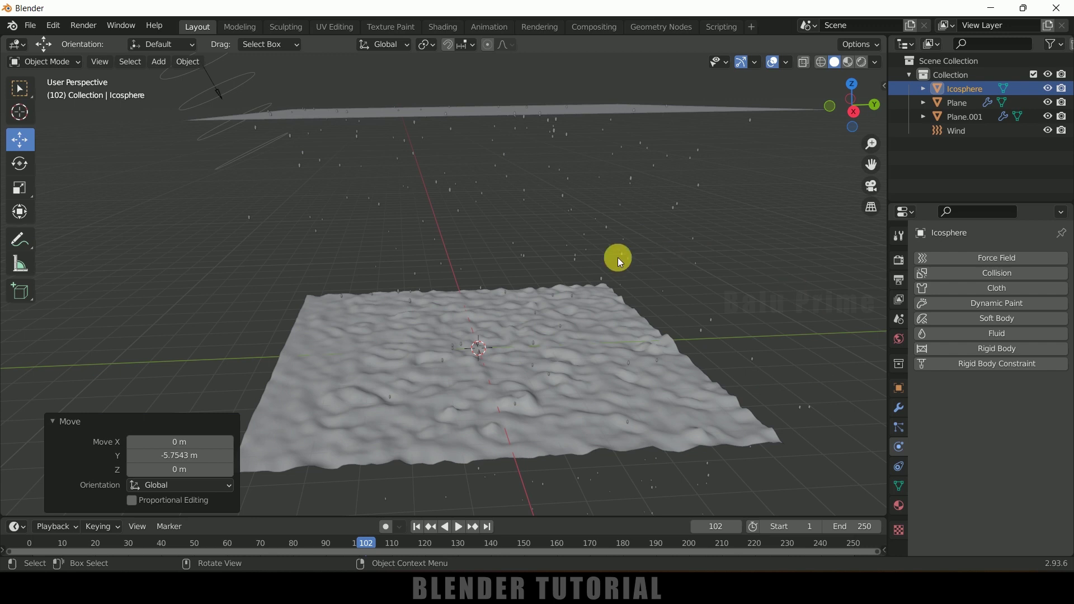
- Give the ico sphere a new material with a Glass BSDF surface
left_click(559, 111)
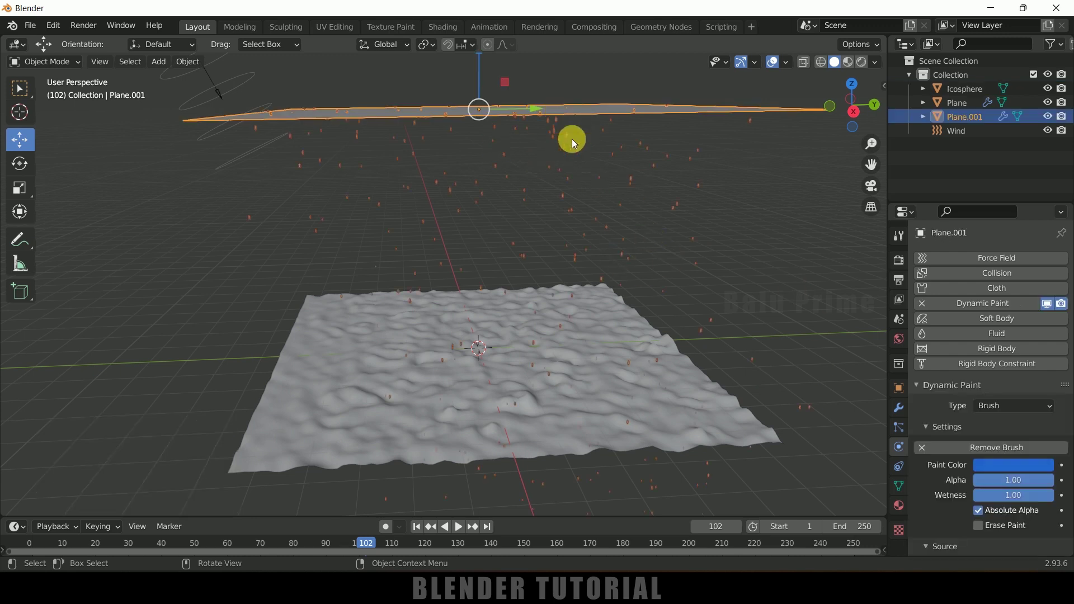
scroll(614, 216, "down", 2)
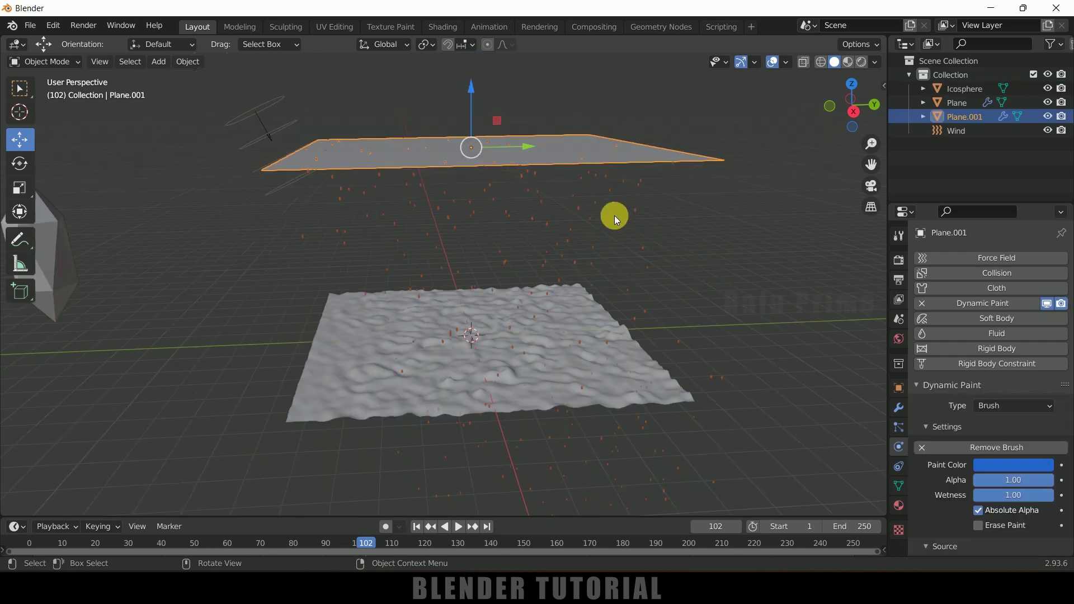
left_click(62, 266)
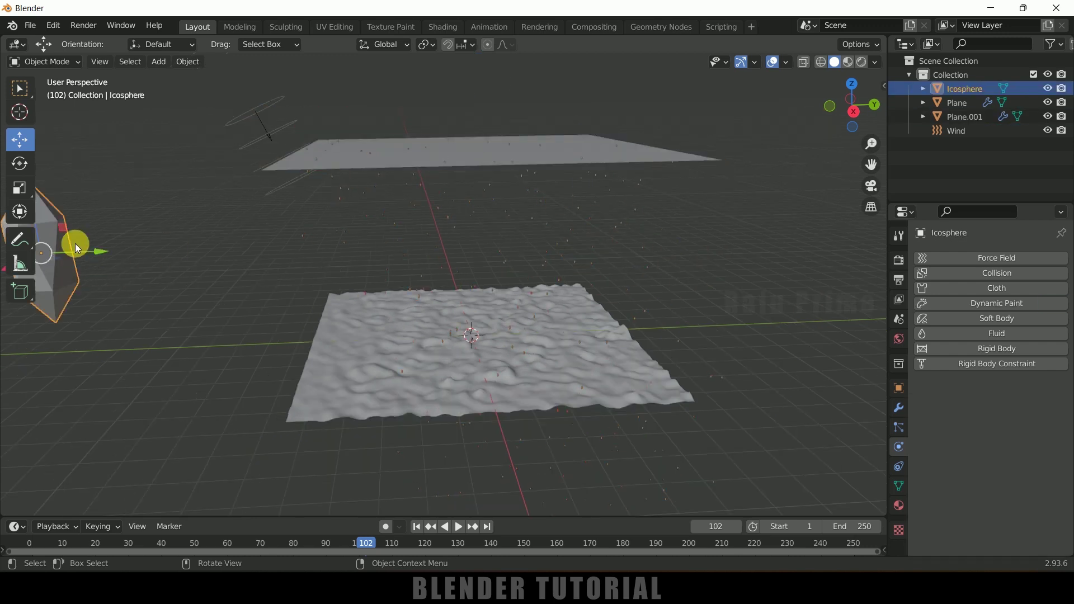
left_click(897, 504)
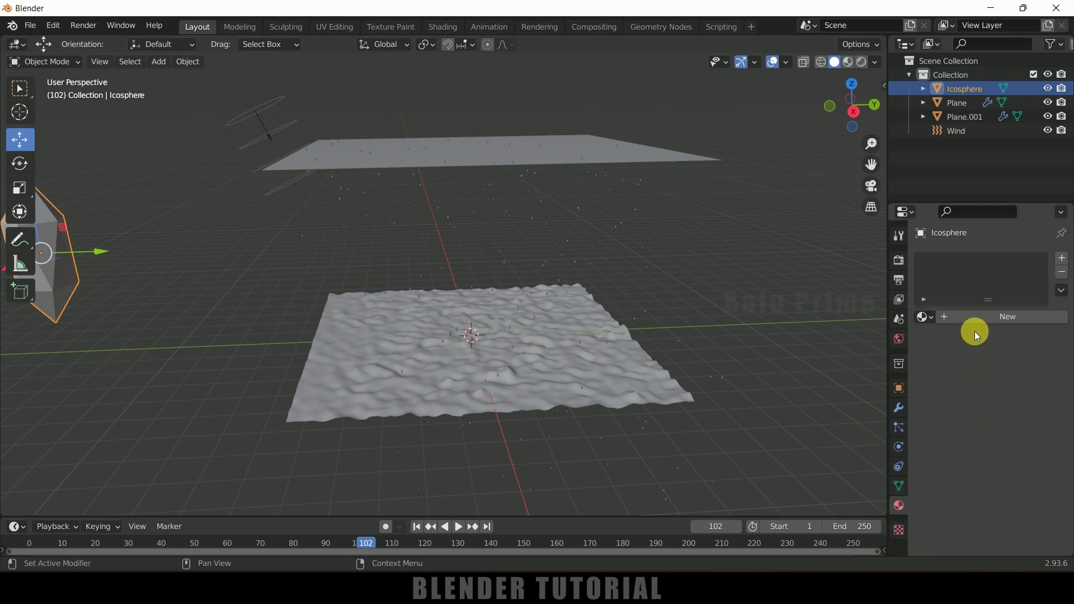
left_click(983, 317)
left_click(994, 401)
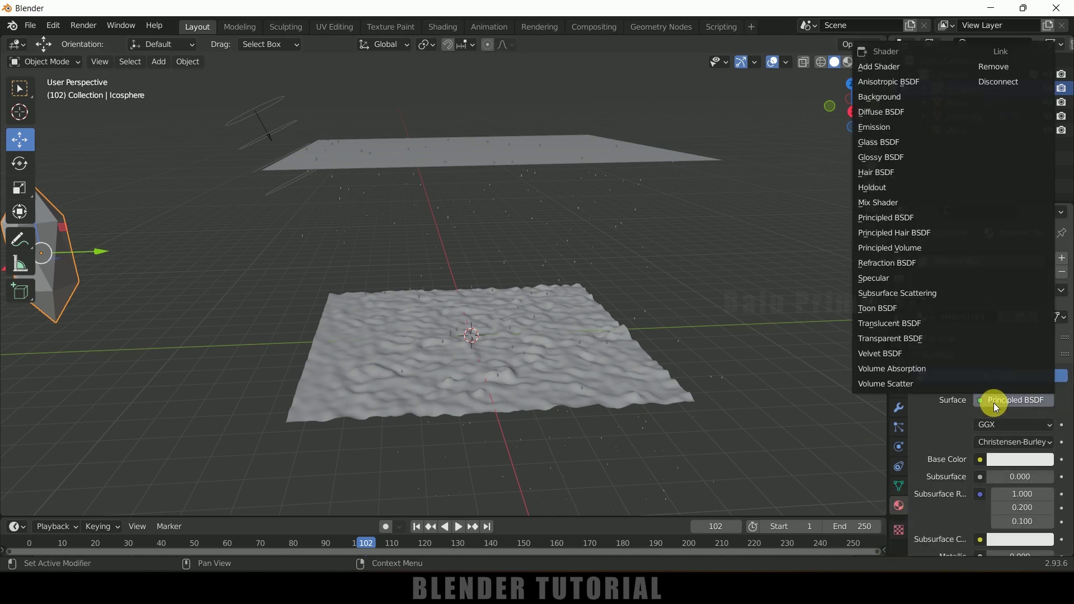
left_click(887, 143)
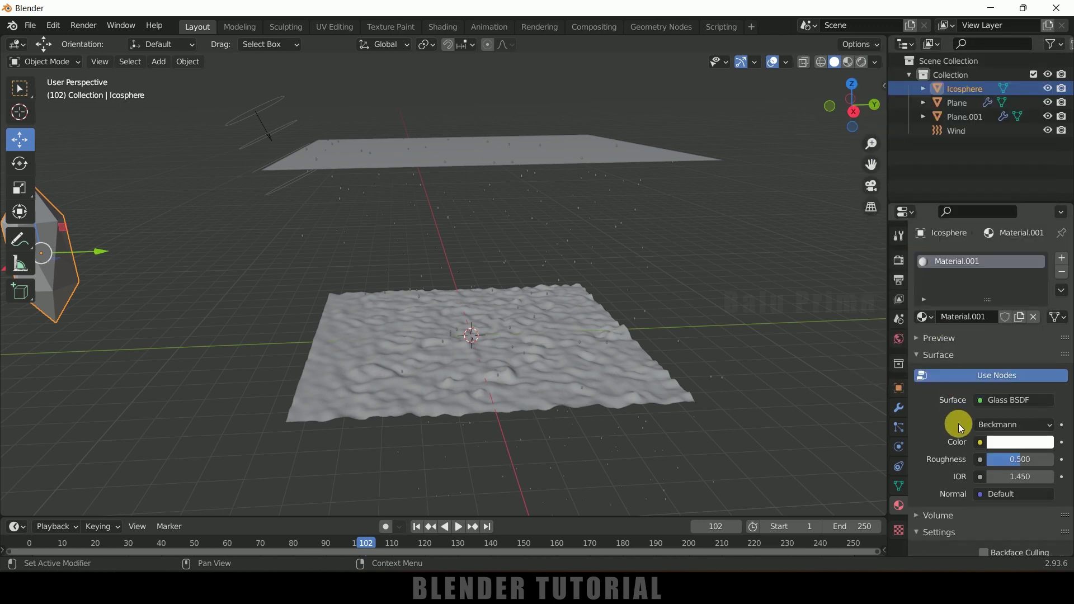
- Set the glass material's roughness to about 0.103 and its IOR to 1.33
scroll(959, 424, "down", 3)
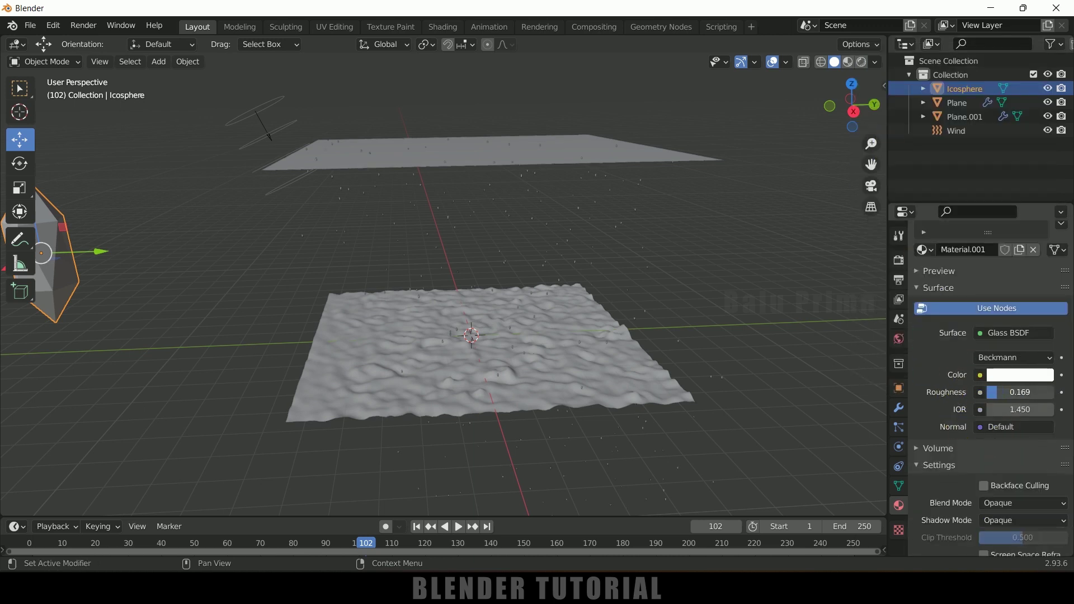
left_click(1018, 411)
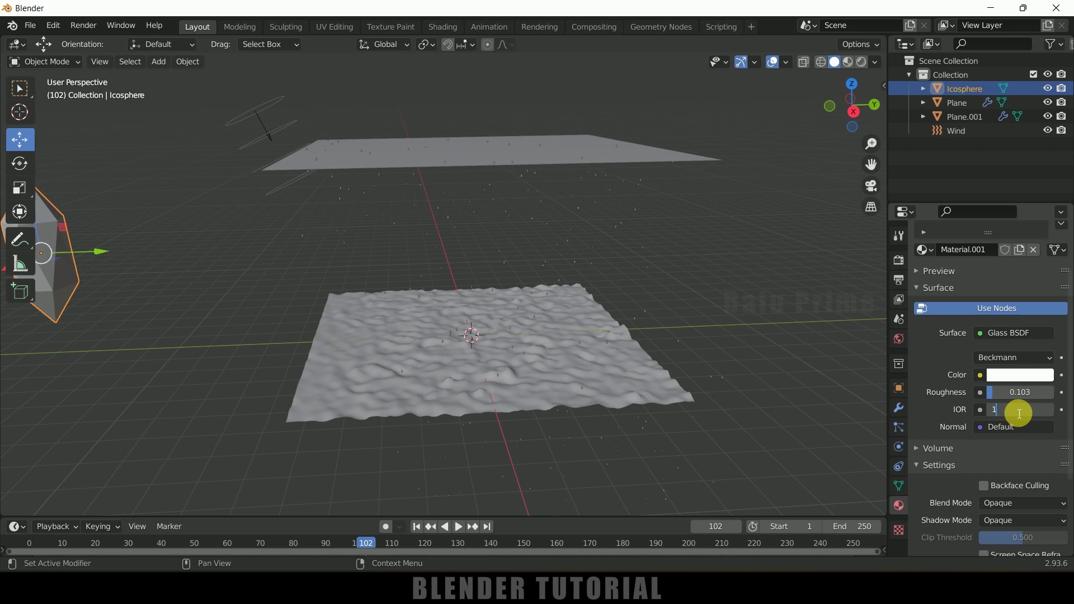
type("1.33")
key("Return")
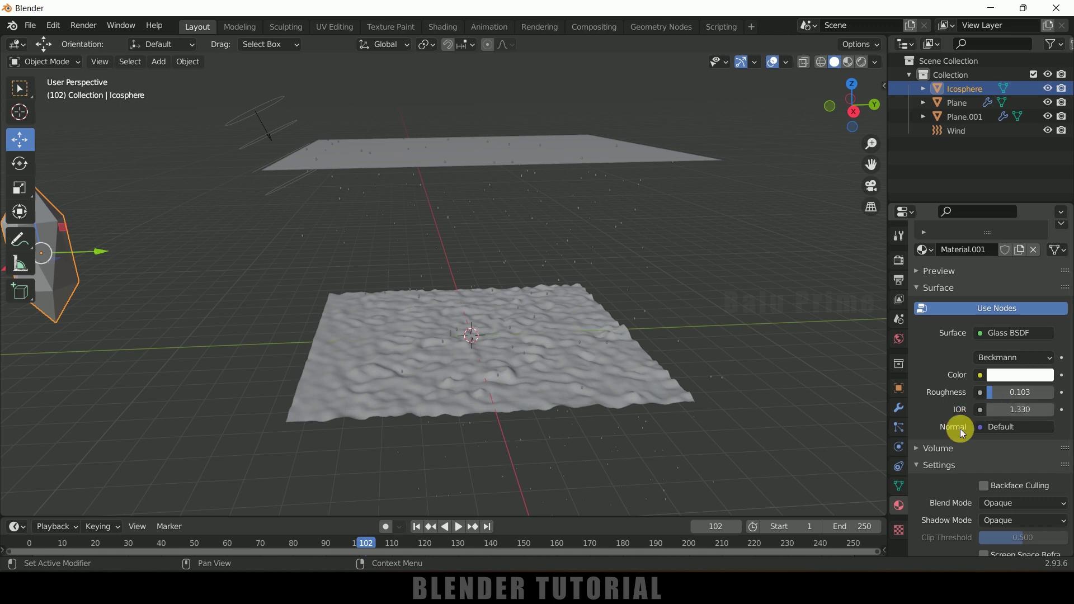
- Enable Screen Space Refraction for the glass material and display the viewport in Material Preview shading
scroll(944, 456, "down", 5)
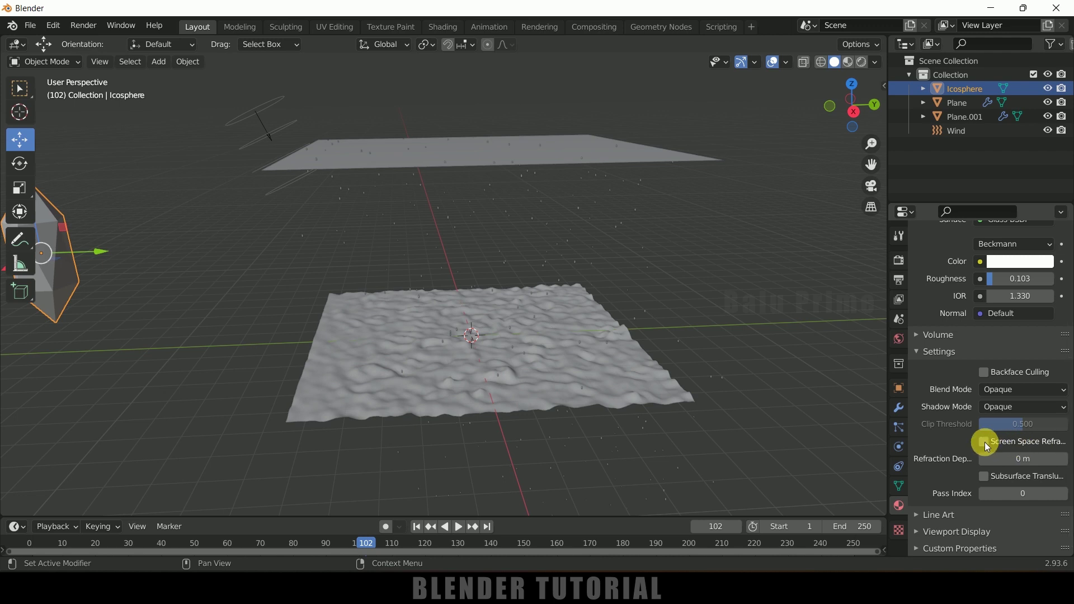
left_click(983, 442)
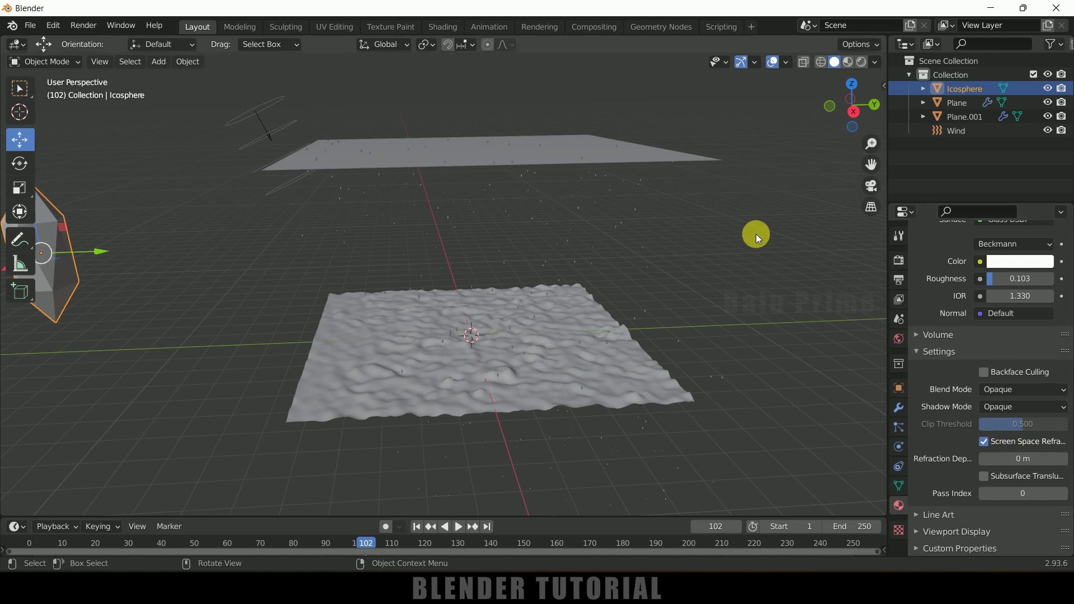
left_click(851, 65)
key("KP_8")
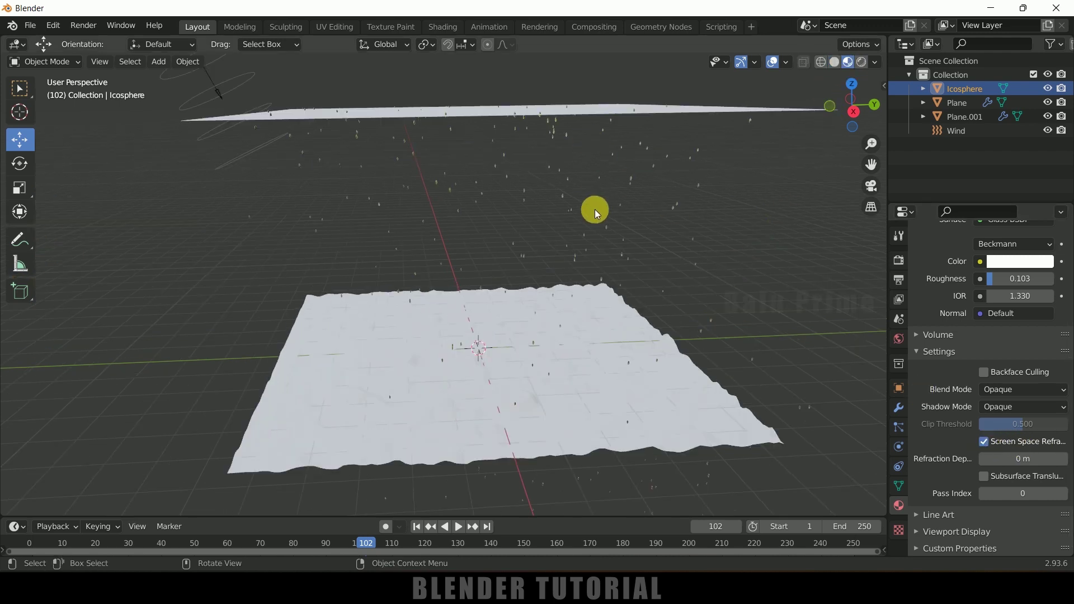
scroll(596, 210, "up", 4)
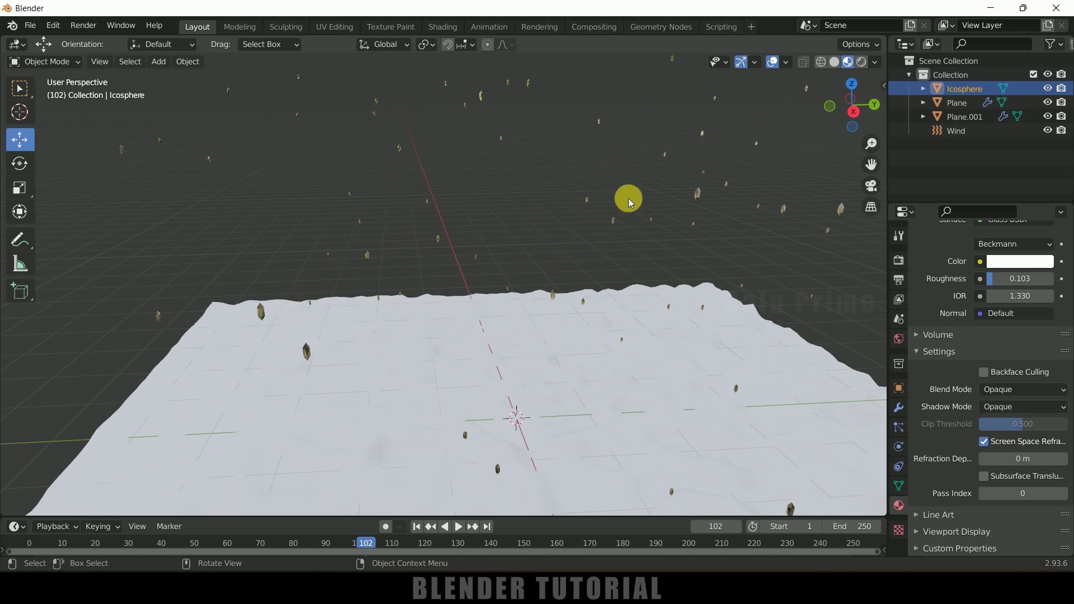
scroll(689, 199, "down", 2)
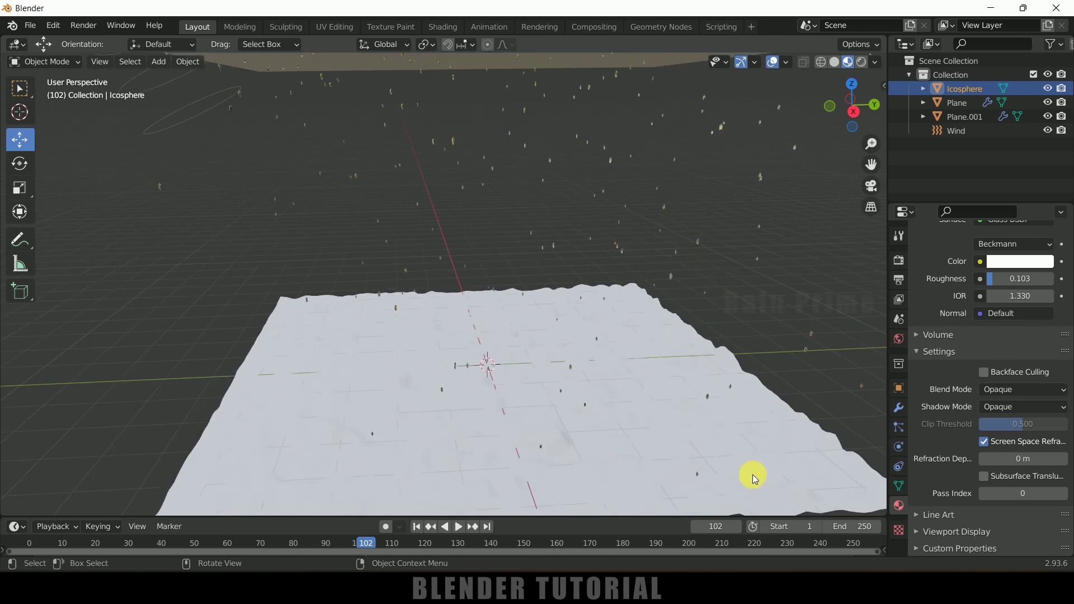
- Assign Material.001 to the lower plane and tint its color light blue with hue 0.595 and saturation 0.524
left_click(766, 399)
left_click(925, 317)
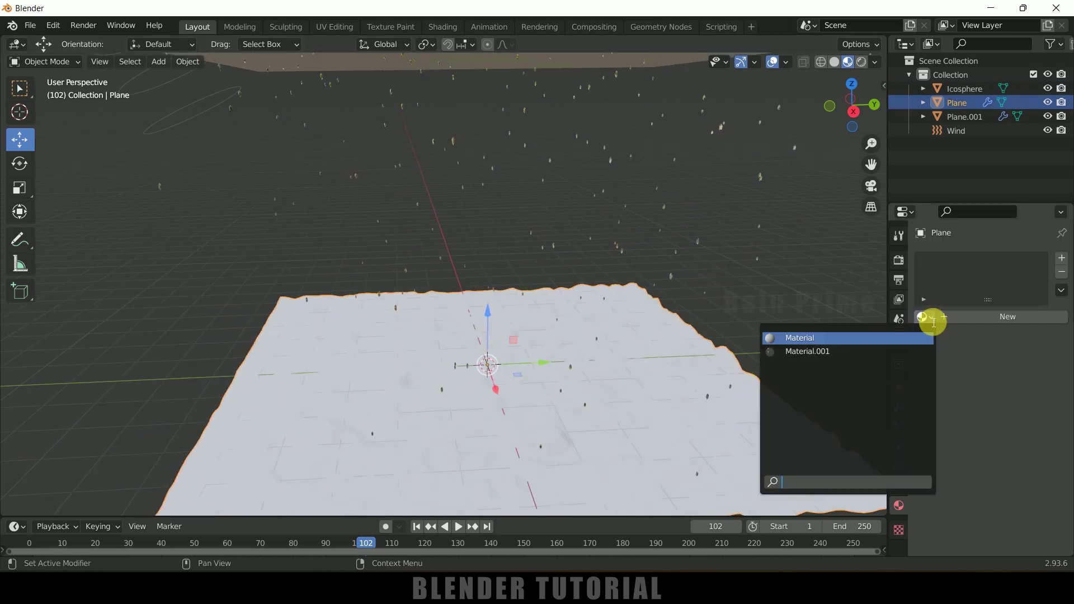
left_click(828, 355)
left_click(1015, 442)
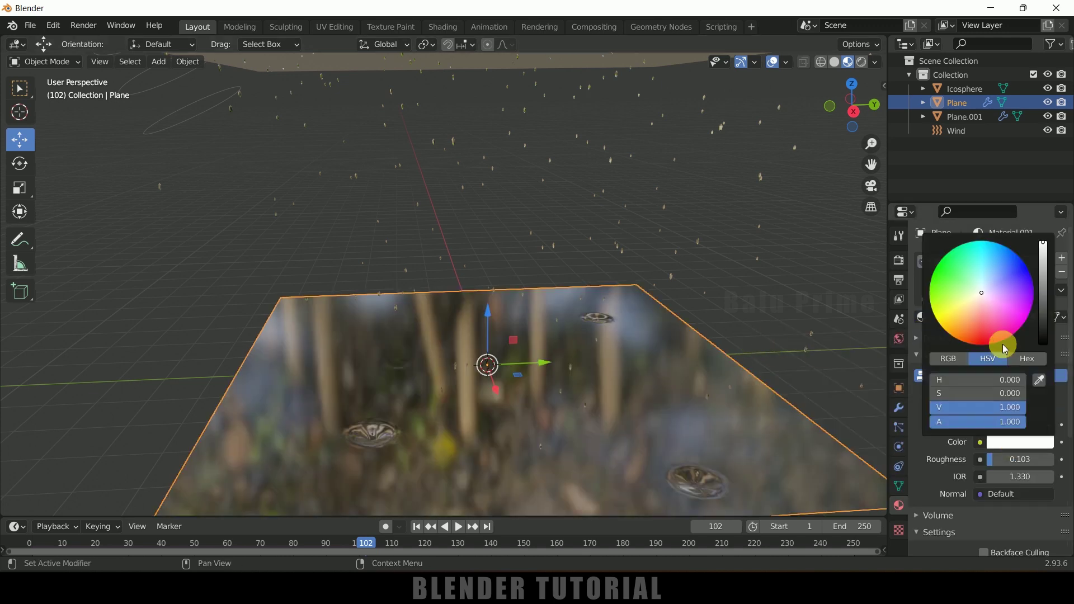
left_click_drag(985, 302, 989, 283)
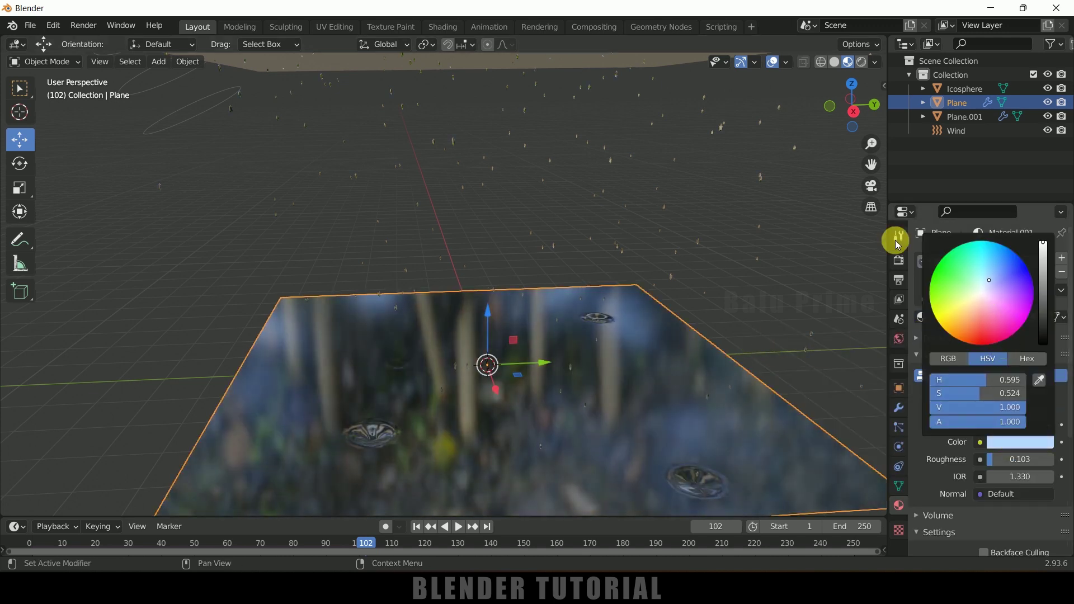
- Enable Motion Blur for the Eevee render with 10 steps and a maximum blur of 64 px
left_click(899, 261)
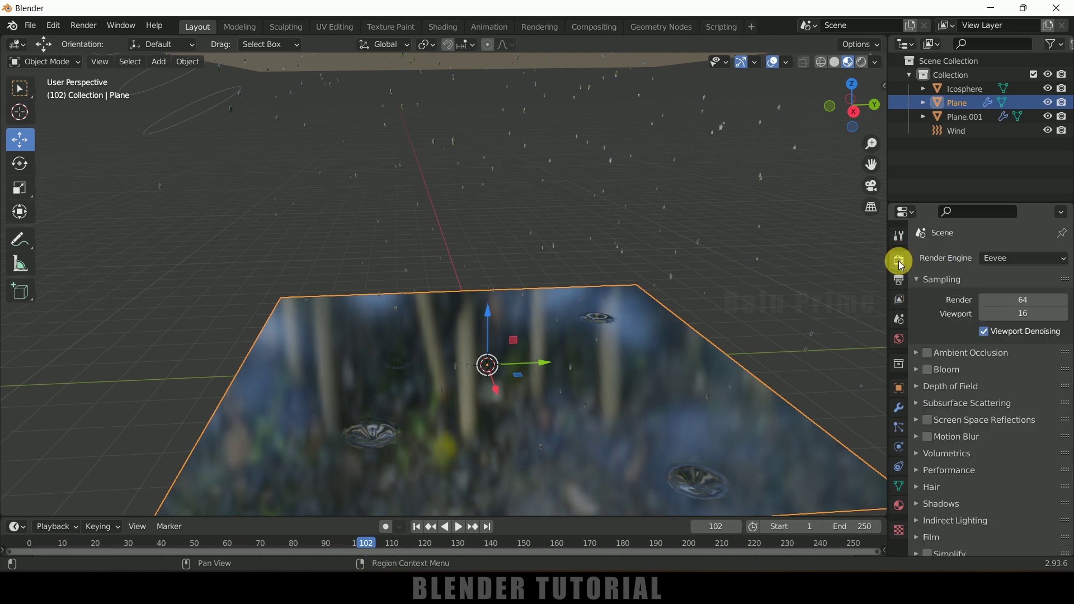
scroll(958, 409, "down", 3)
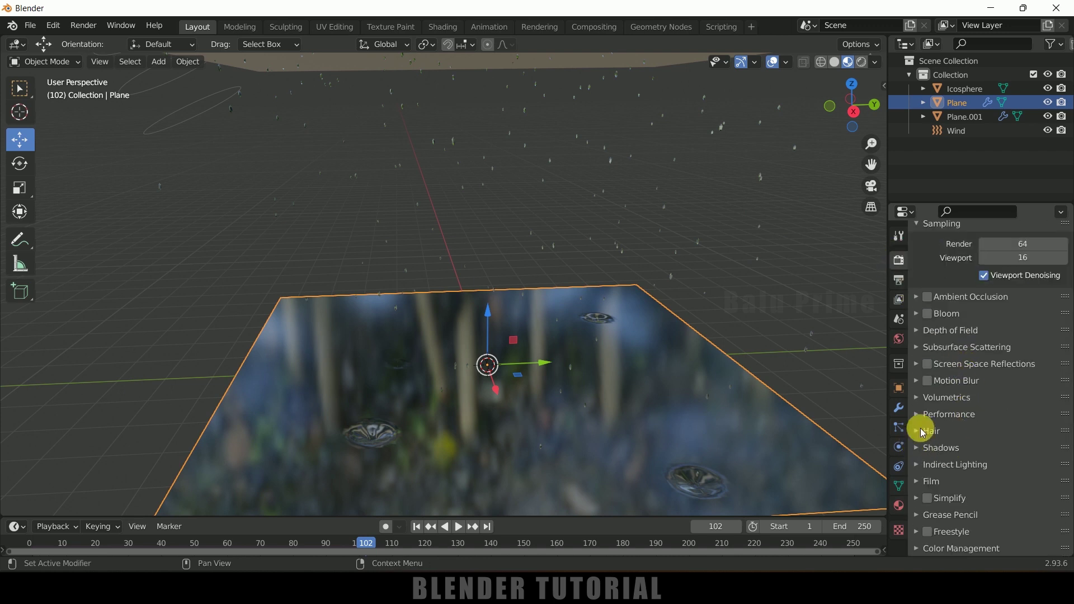
left_click(930, 383)
left_click(917, 381)
left_click(990, 468)
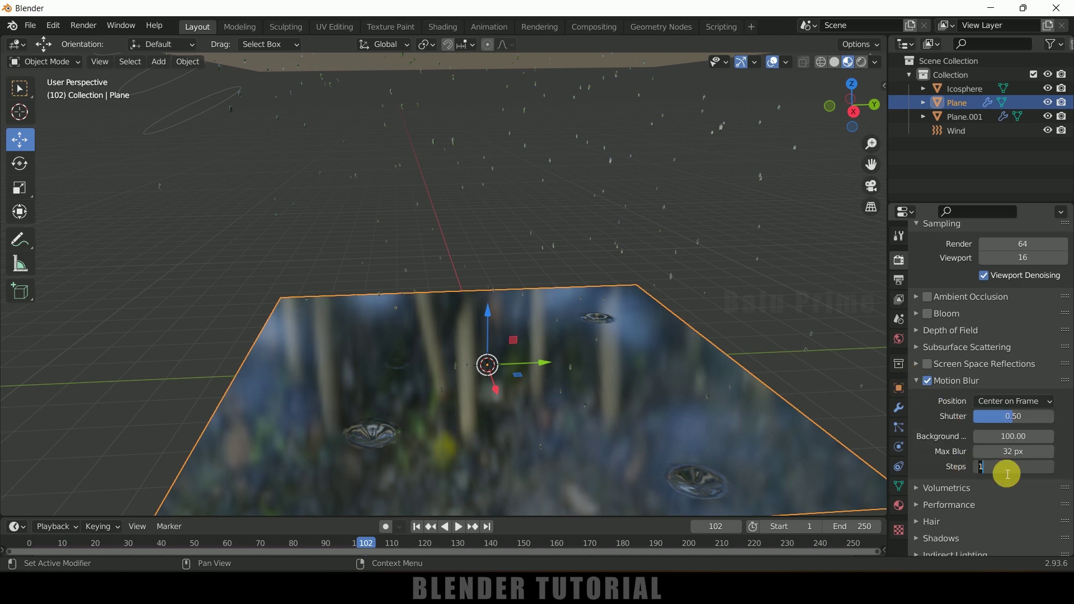
type("10")
key("Return")
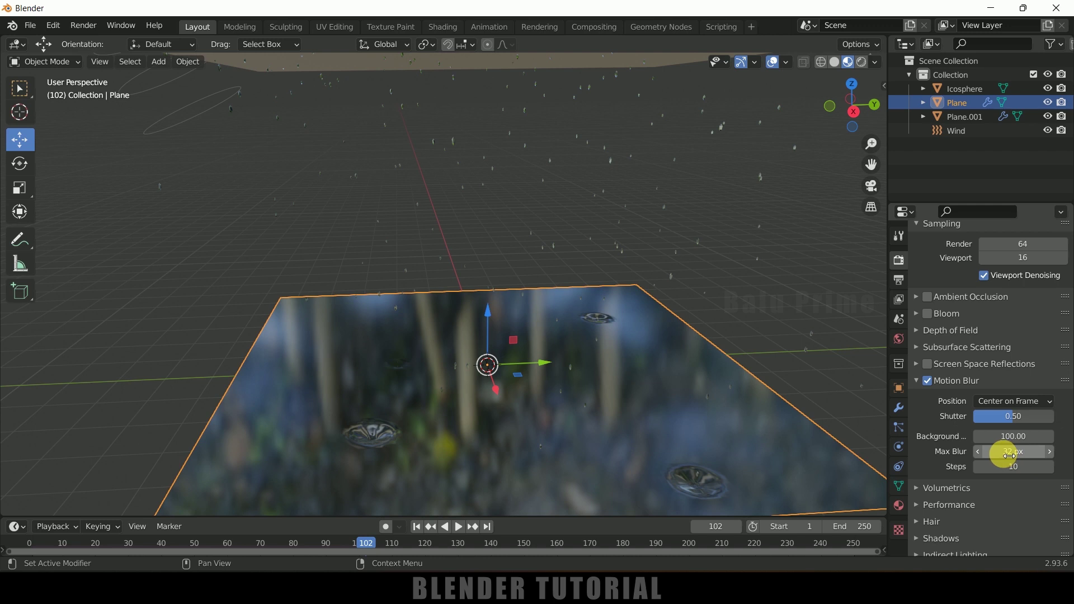
left_click_drag(1008, 451, 1013, 450)
- Replay the animation from the first frame to check the glass raindrops and the blue water surface
left_click(415, 526)
left_click(459, 527)
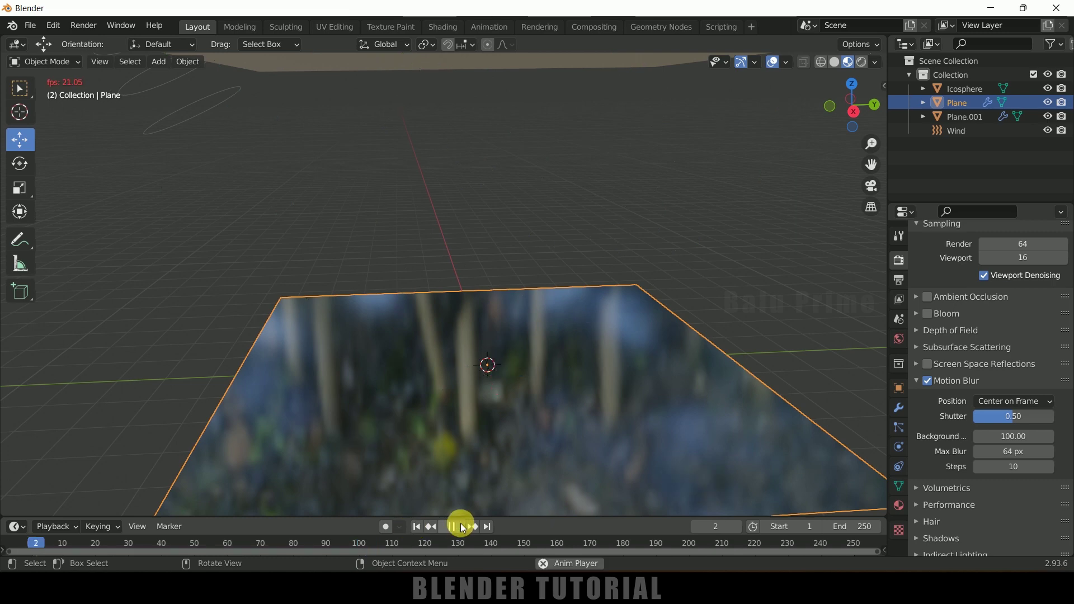